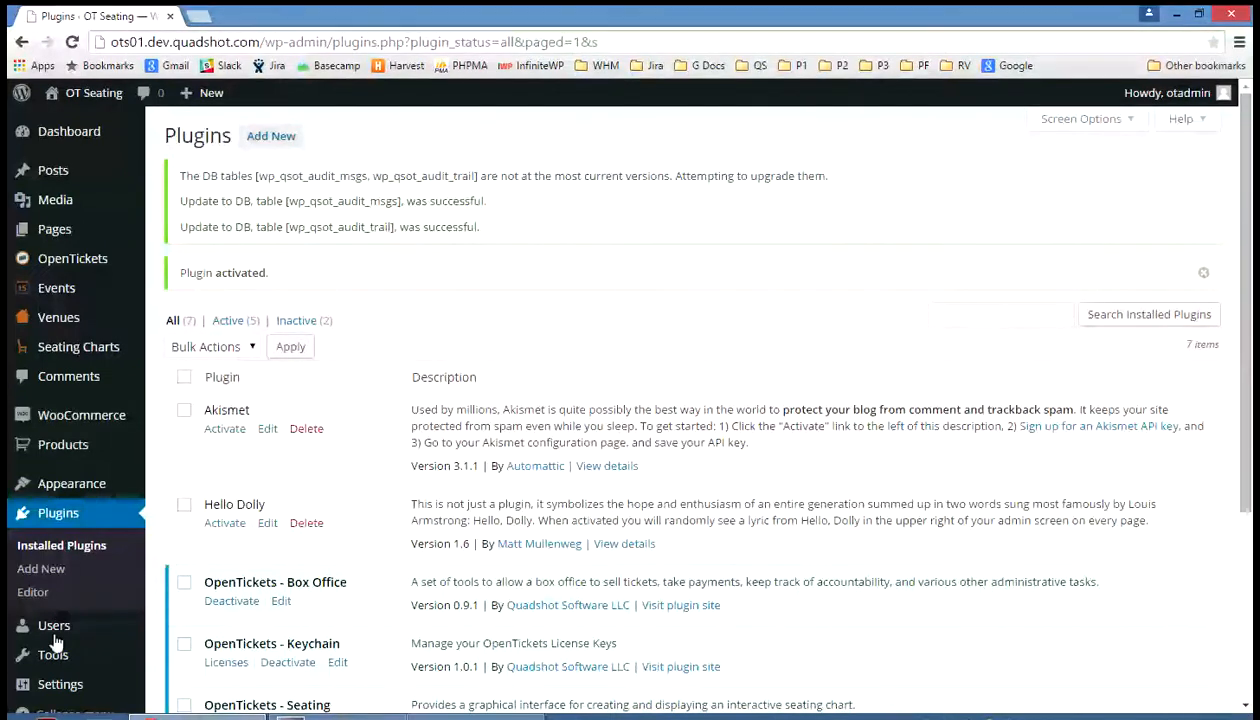
Activate the plugin so its two audit database tables get upgraded
{"action": "mouse_move", "coordinate": [56, 630]}
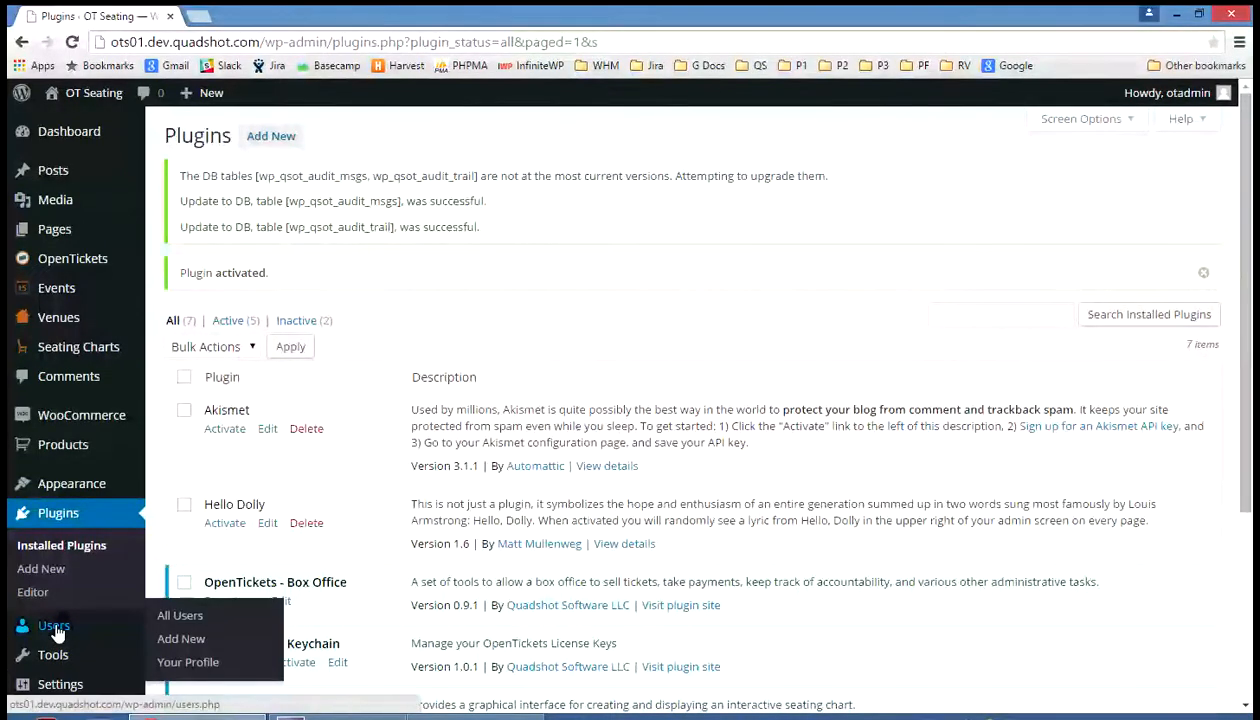
Go to the All Users list, which holds one administrator, then to the Add New User form
{"action": "left_click", "coordinate": [55, 627]}
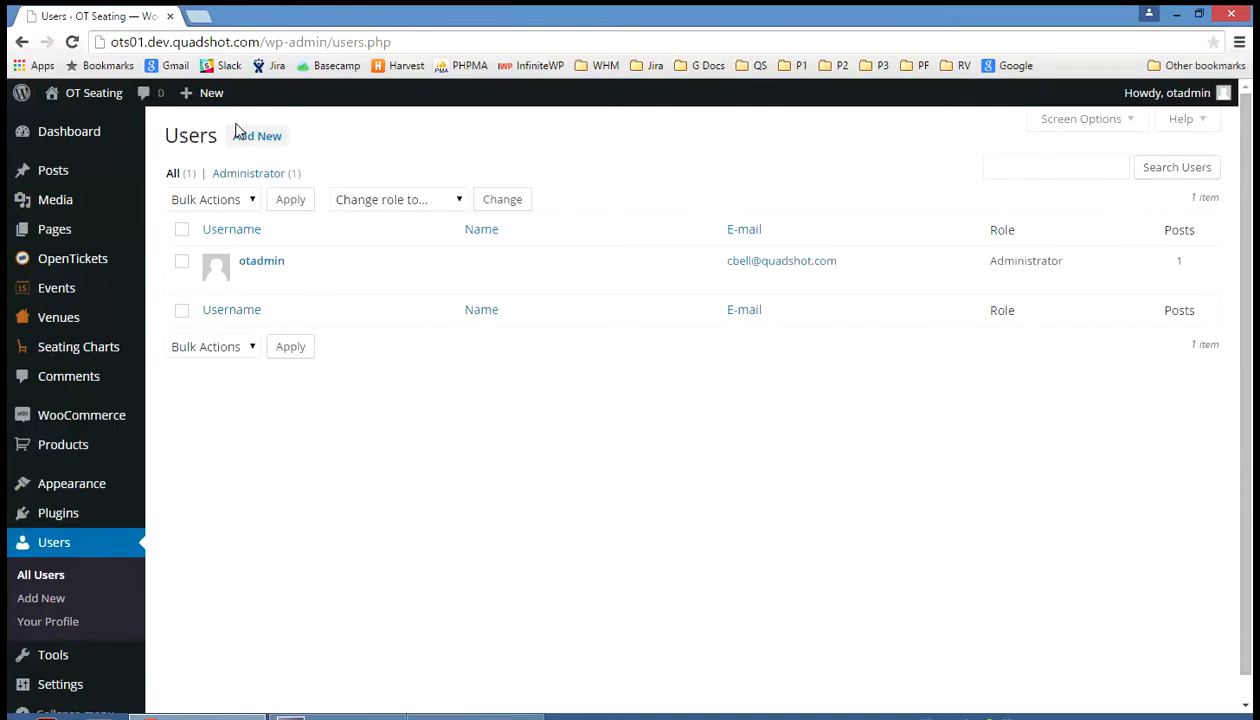
{"action": "left_click", "coordinate": [281, 147]}
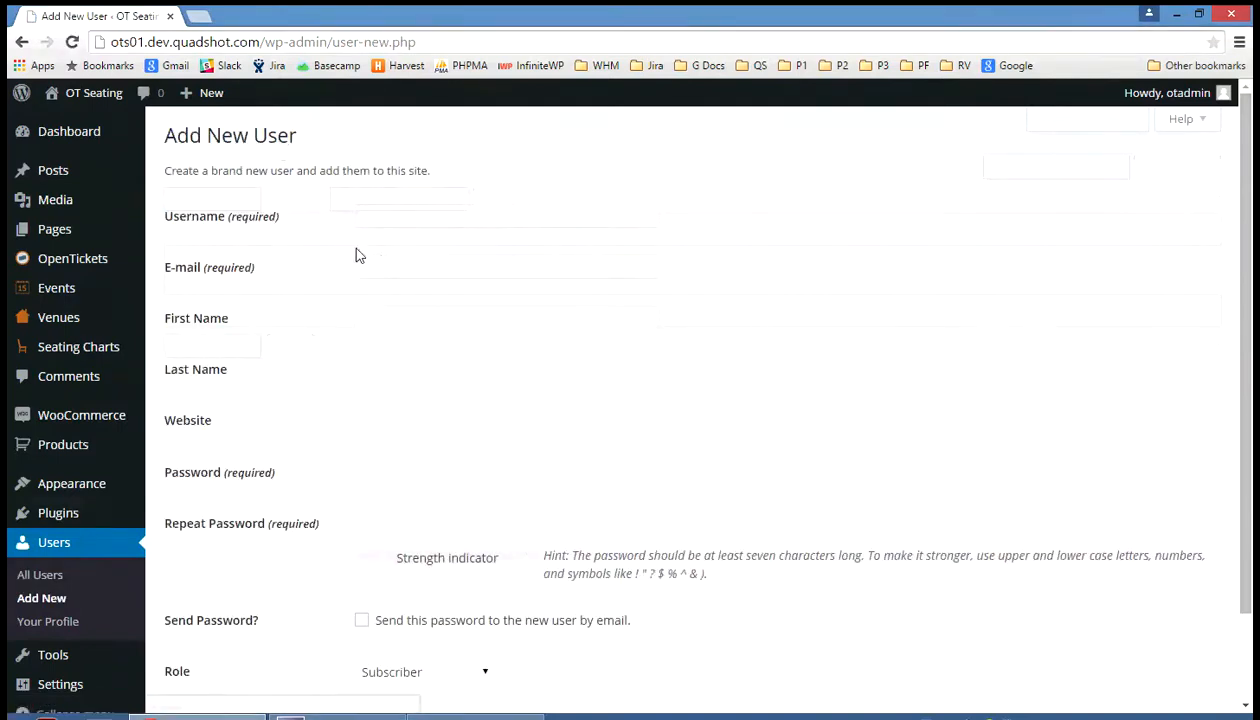
Review the new-user Role dropdown's options, such as Customer, Box Office and Shop Manager
{"action": "scroll", "coordinate": [279, 227], "scroll_direction": "down", "scroll_amount": 2}
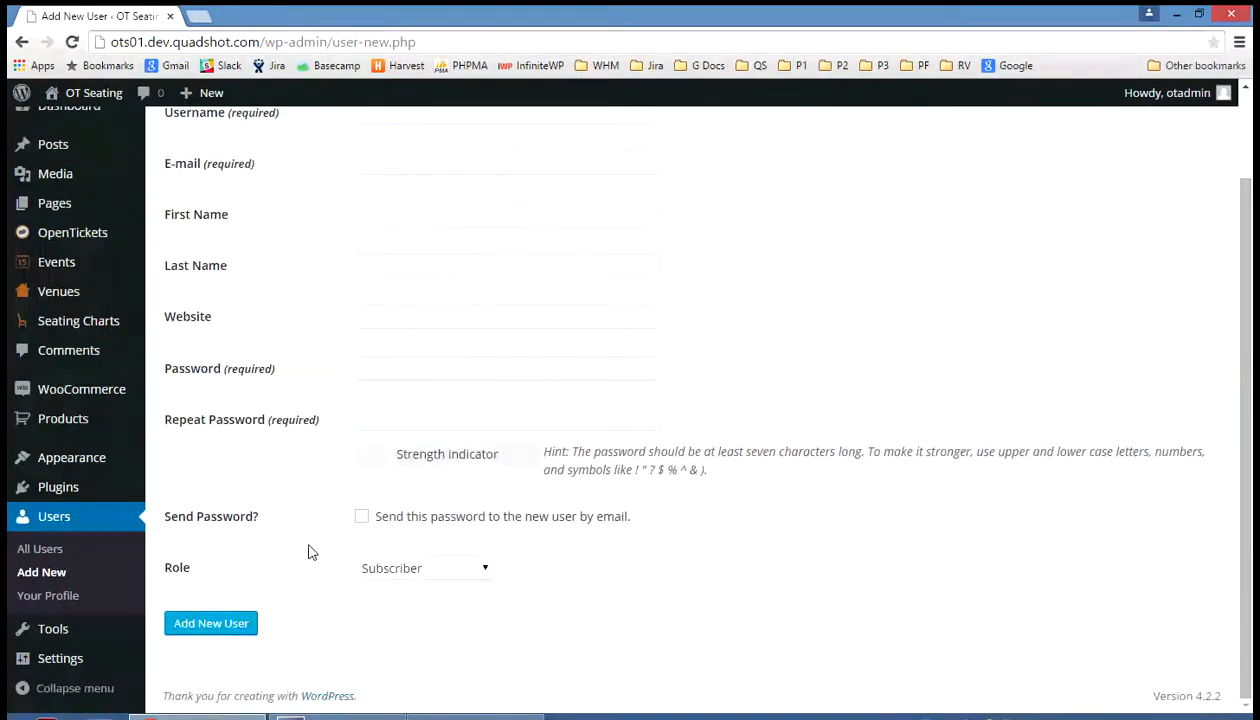
{"action": "left_click", "coordinate": [478, 579]}
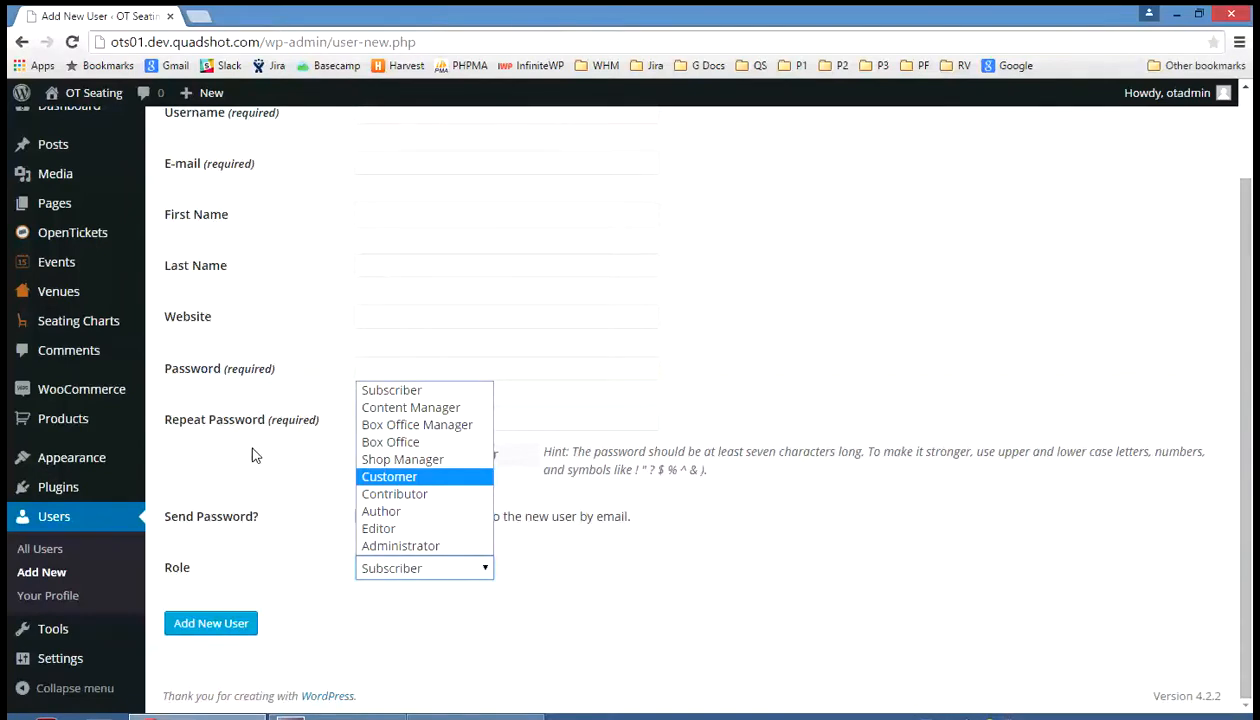
{"action": "mouse_move", "coordinate": [112, 400]}
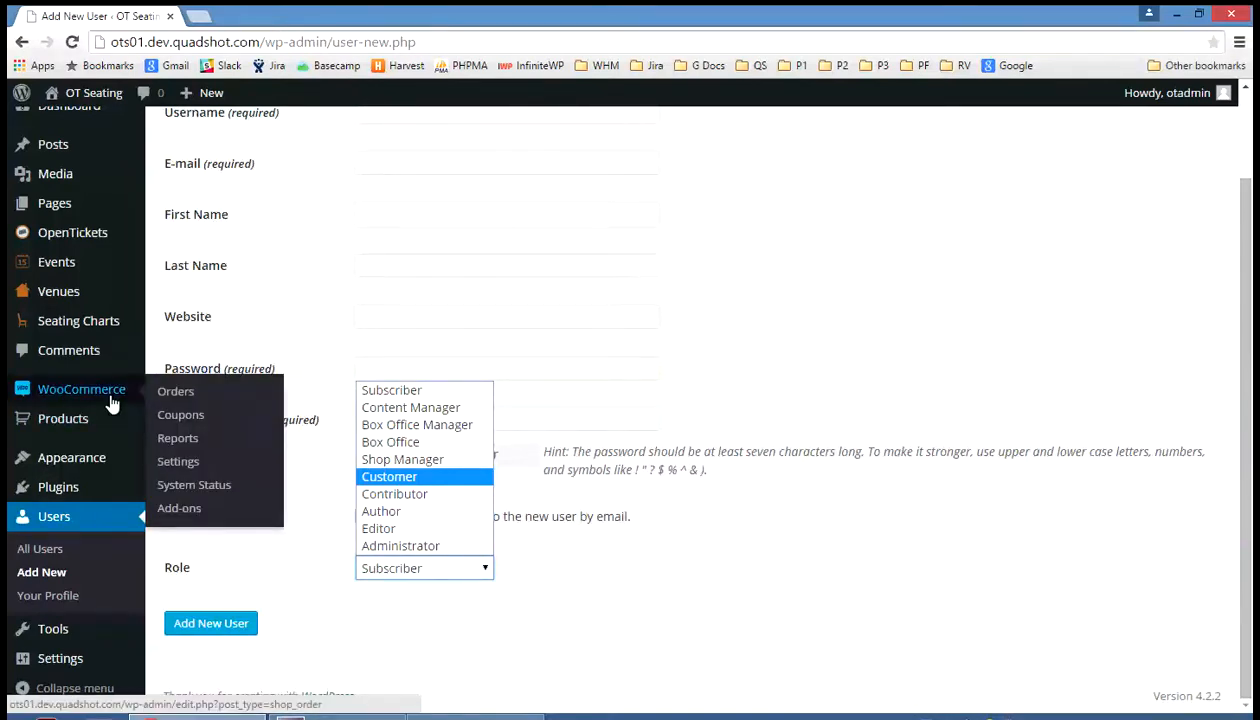
Show WooCommerce Checkout settings down to the Payment Gateways table with Inhouse Other and Inhouse Cash
{"action": "left_click", "coordinate": [197, 466]}
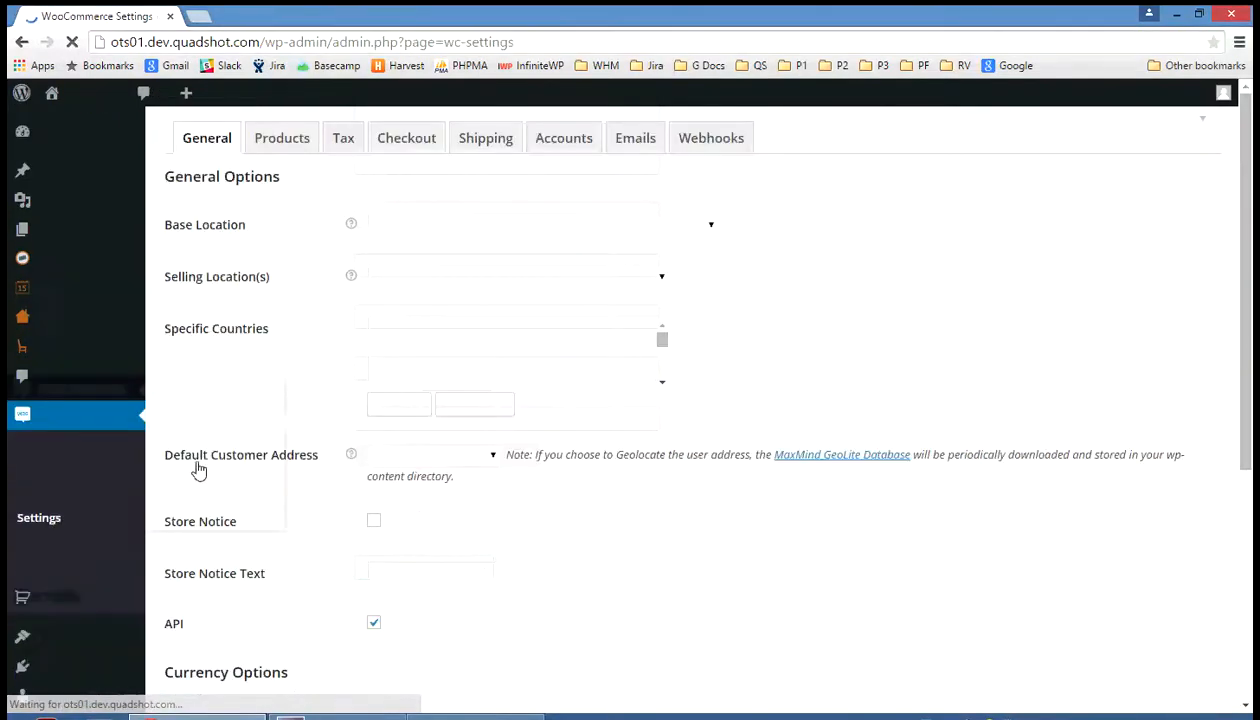
{"action": "left_click", "coordinate": [418, 150]}
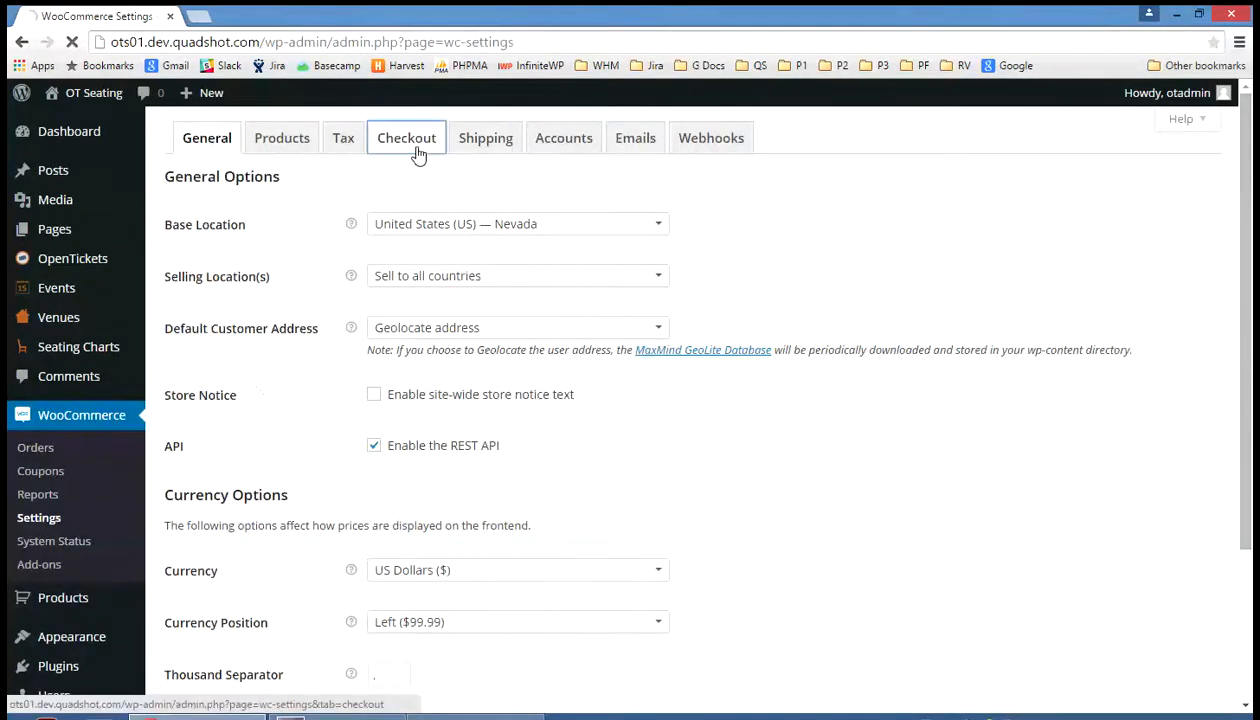
{"action": "scroll", "coordinate": [345, 298], "scroll_direction": "down", "scroll_amount": 6}
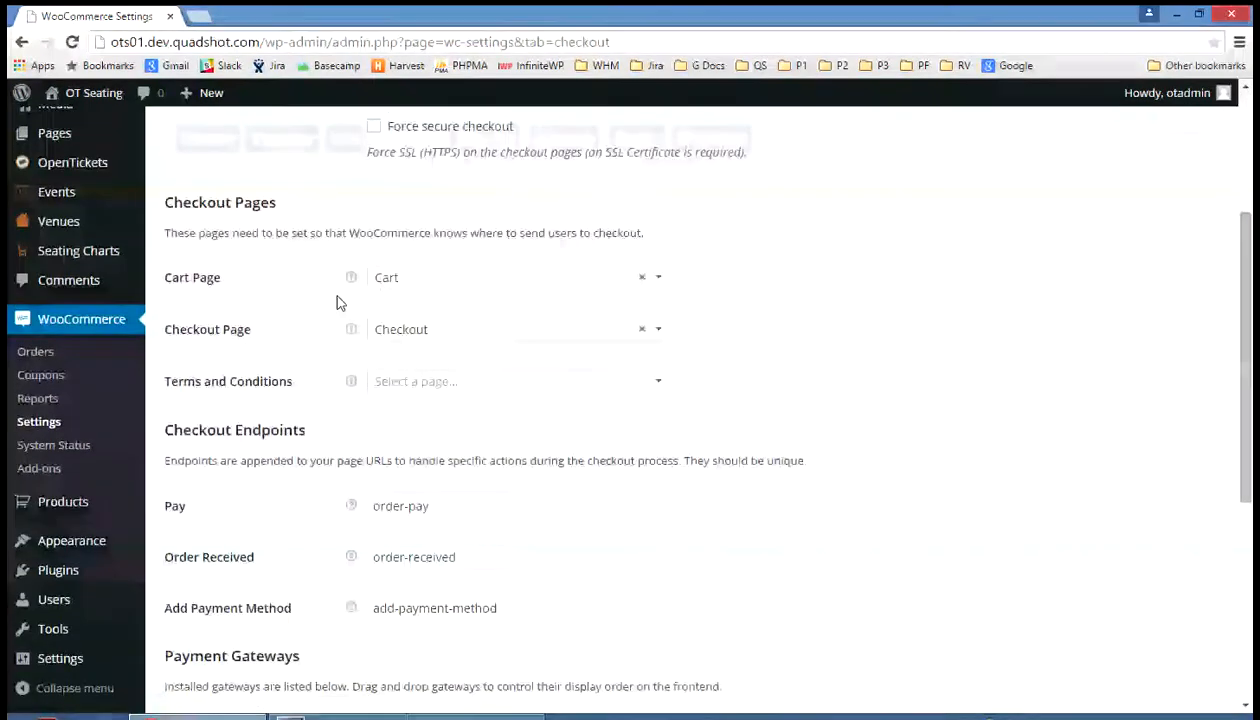
{"action": "scroll", "coordinate": [337, 301], "scroll_direction": "down", "scroll_amount": 1}
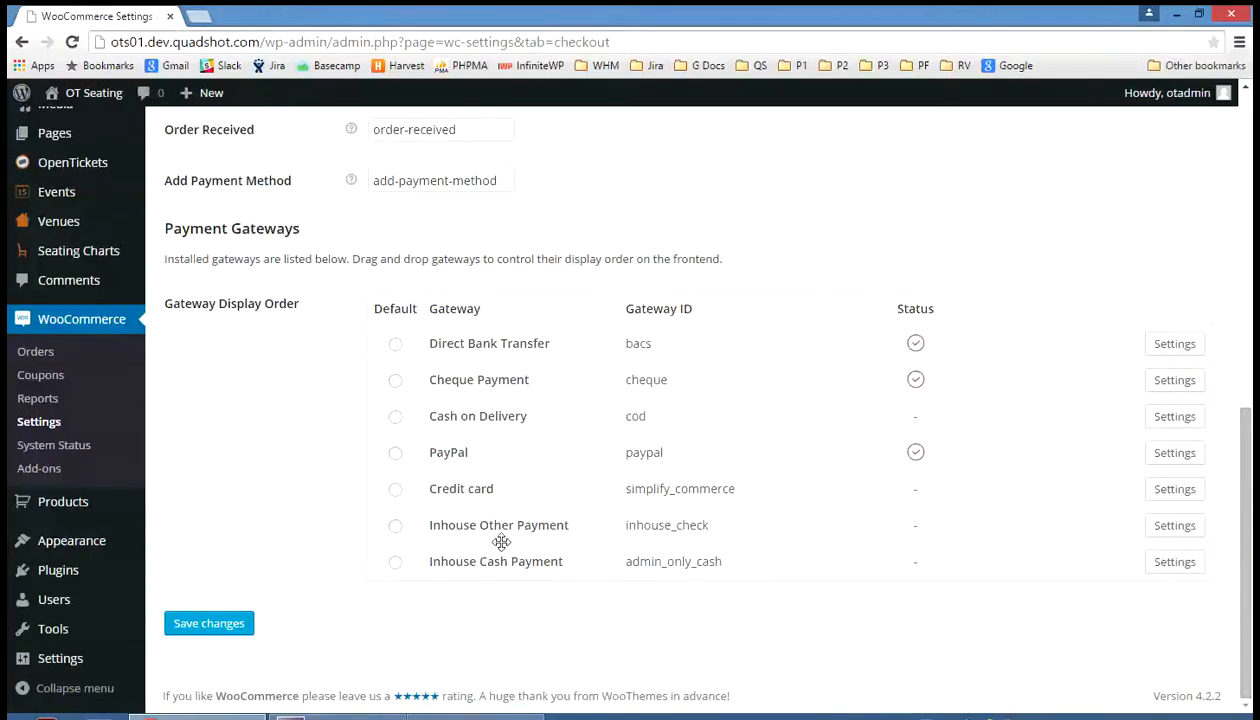
Enable the Inhouse Other Payment gateway and save its settings
{"action": "left_click", "coordinate": [1155, 528]}
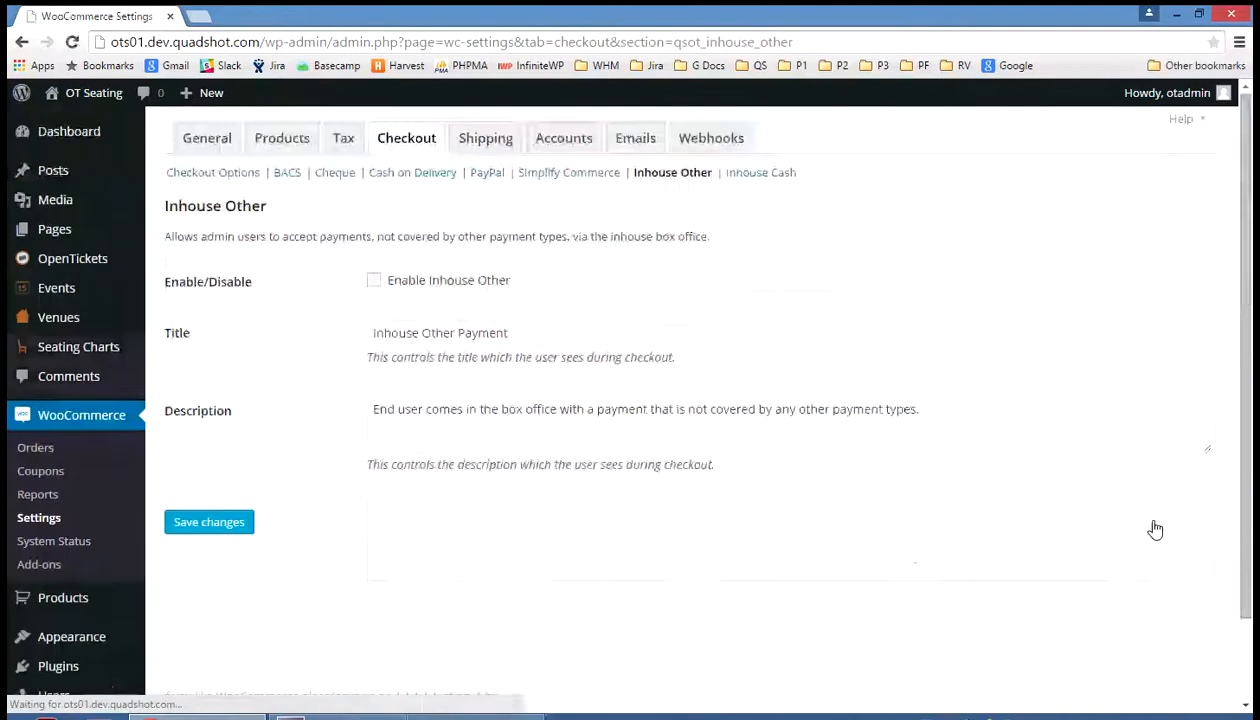
{"action": "left_click", "coordinate": [376, 289]}
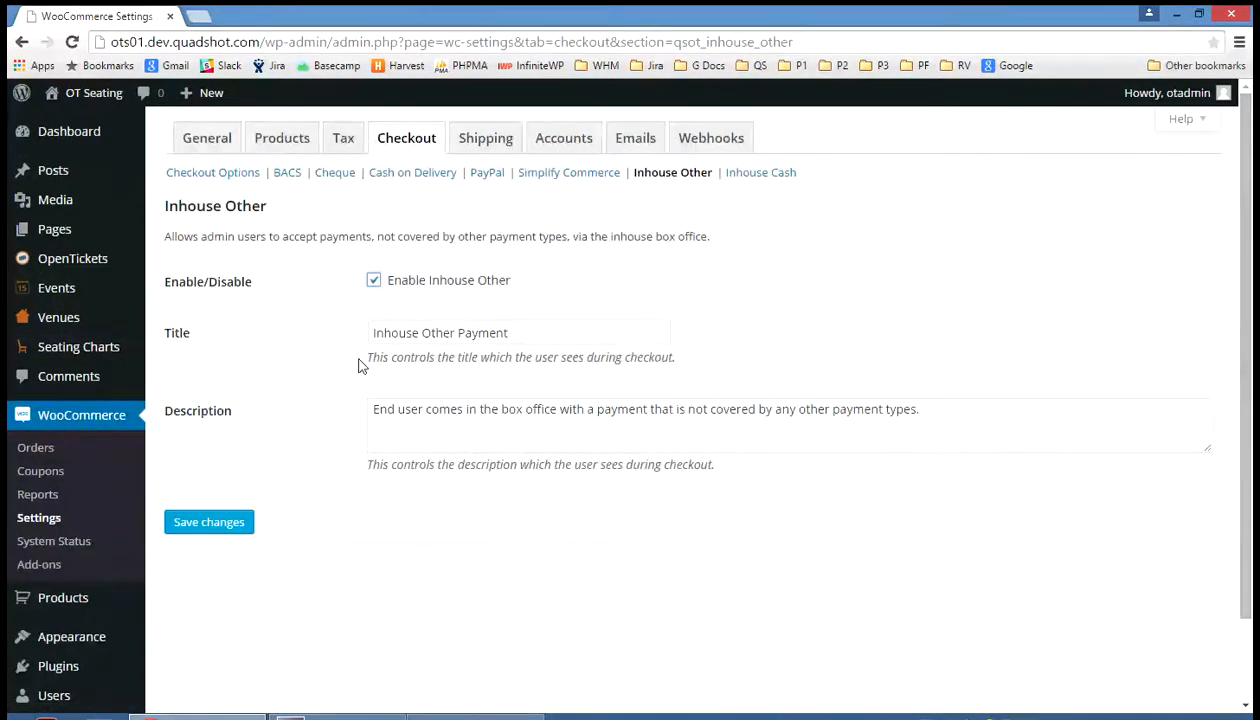
{"action": "left_click", "coordinate": [209, 523]}
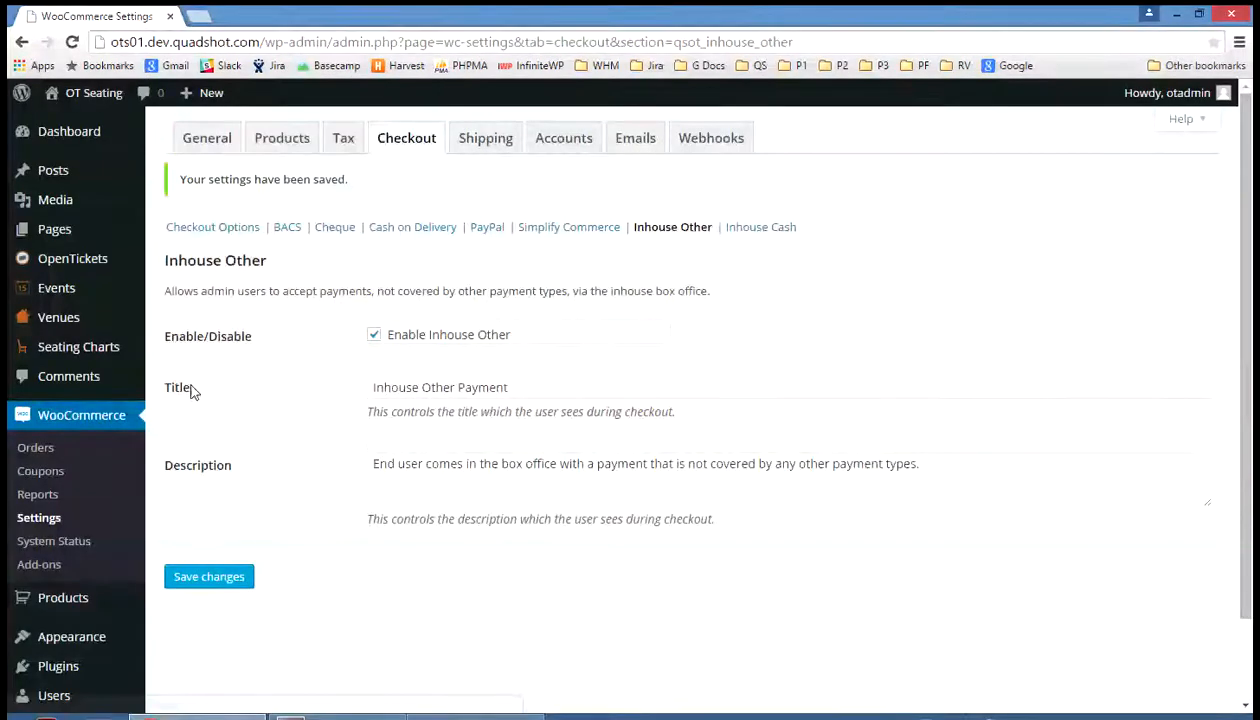
Enable the Inhouse Cash Payment gateway from the Checkout list and save it
{"action": "left_click", "coordinate": [405, 150]}
{"action": "scroll", "coordinate": [603, 450], "scroll_direction": "down", "scroll_amount": 10}
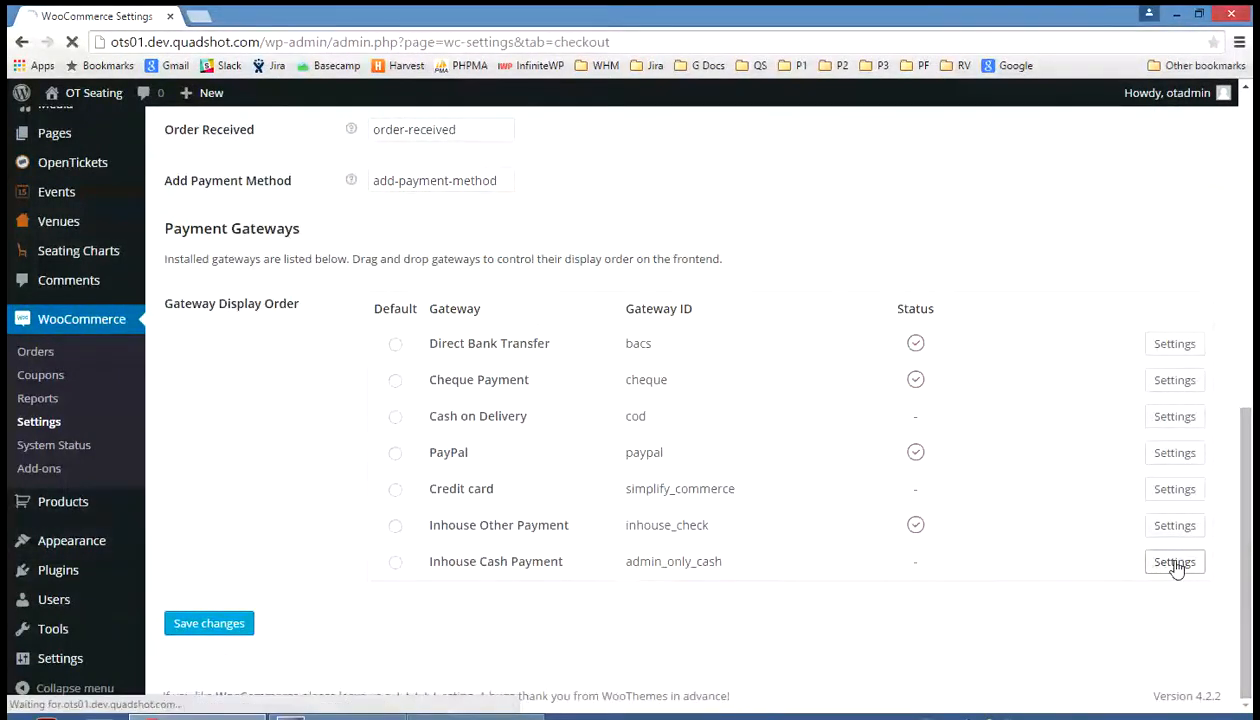
{"action": "left_click", "coordinate": [1175, 563]}
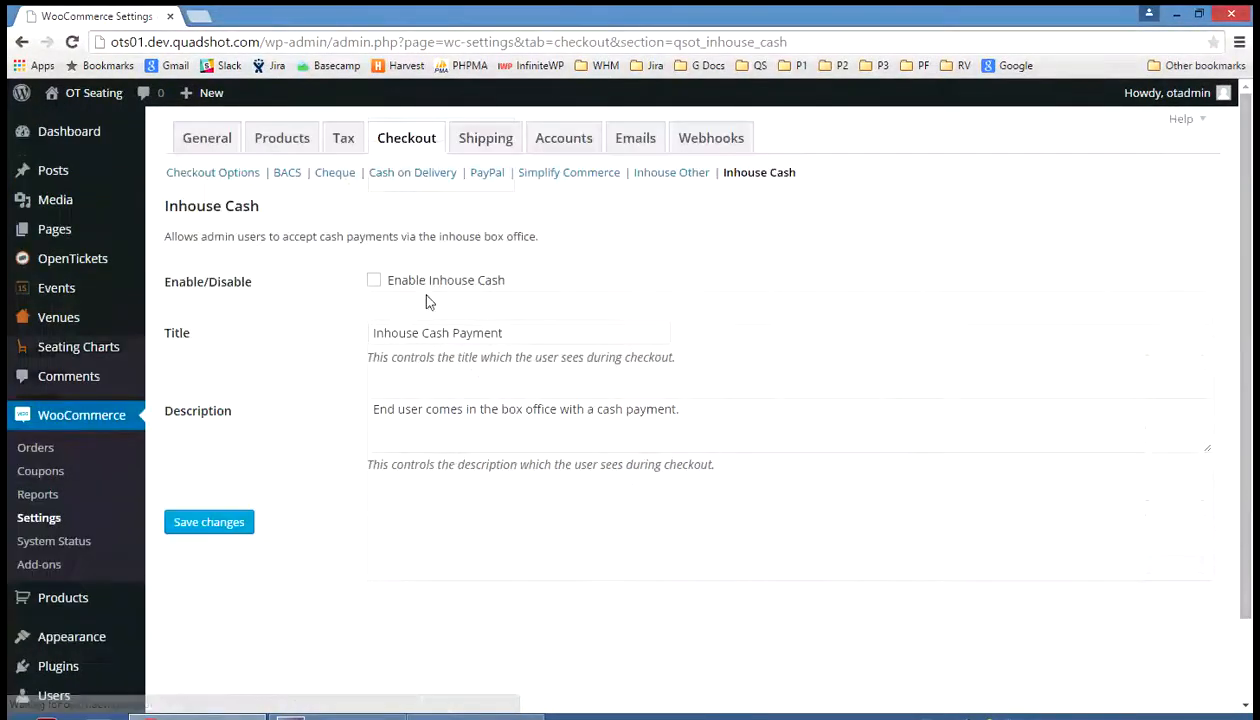
{"action": "left_click", "coordinate": [374, 281]}
{"action": "left_click", "coordinate": [226, 524]}
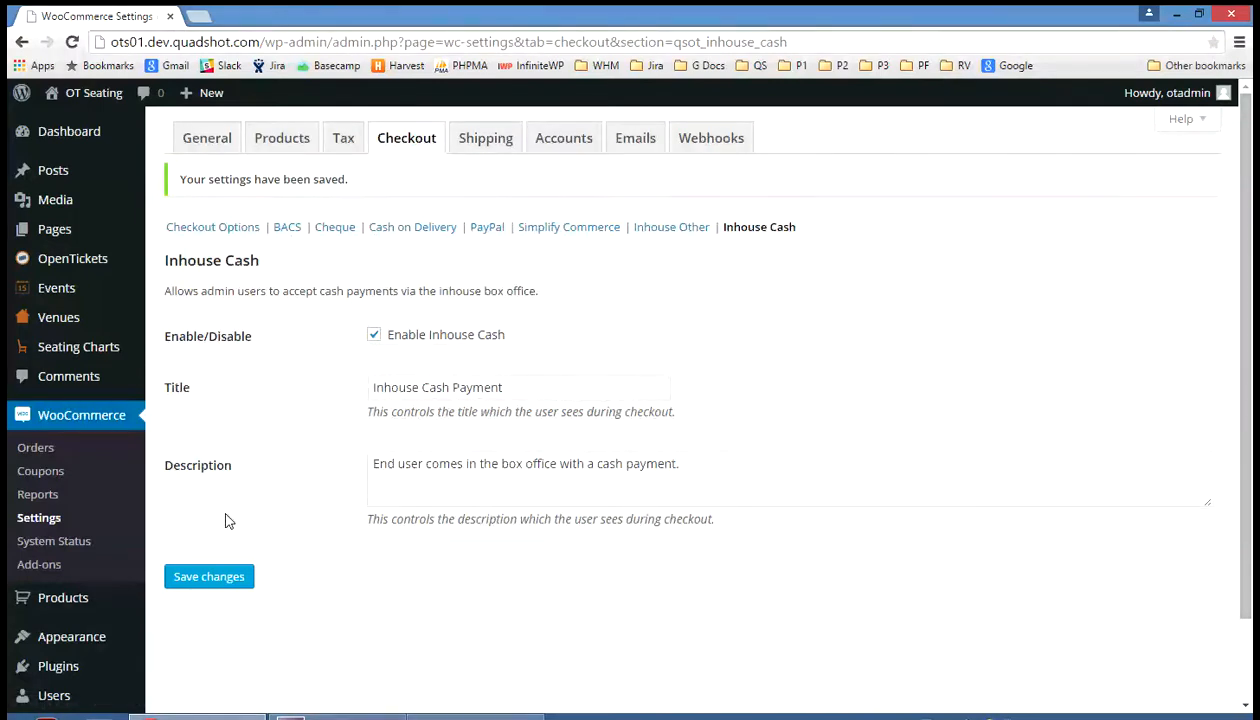
Start new order #25 from WooCommerce Orders and bring up the New User dialog for its customer
{"action": "left_click", "coordinate": [28, 455]}
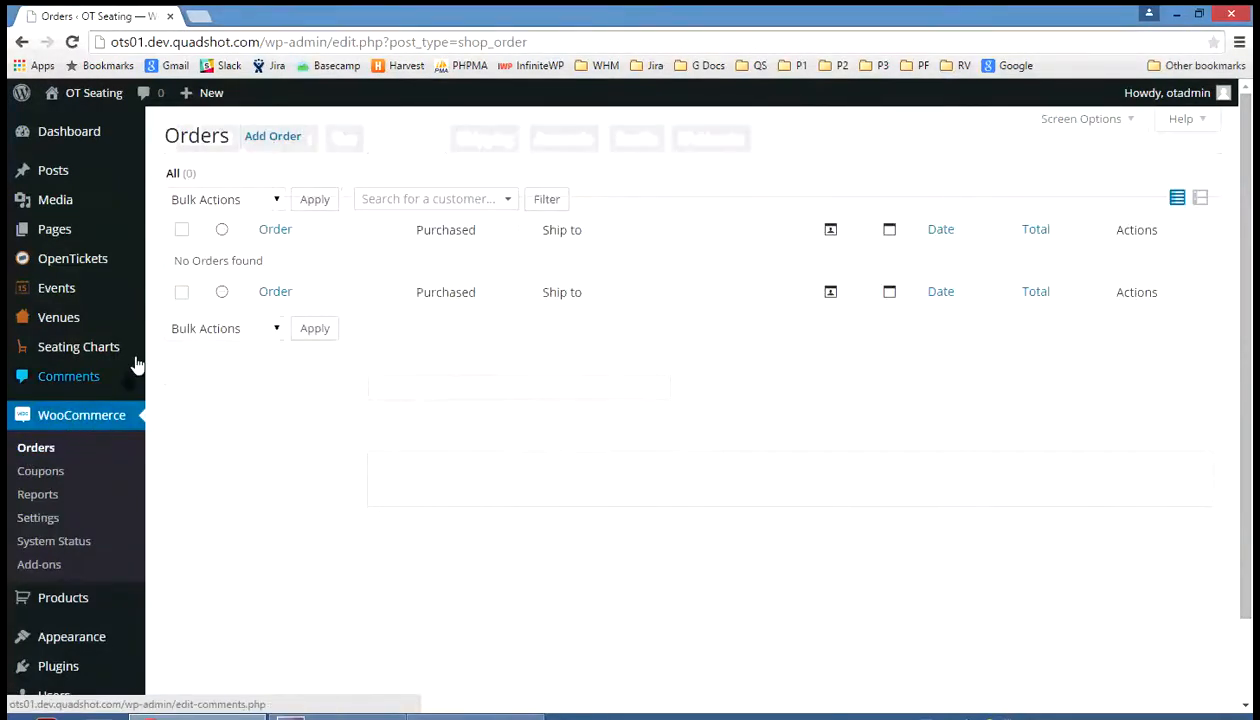
{"action": "left_click", "coordinate": [288, 143]}
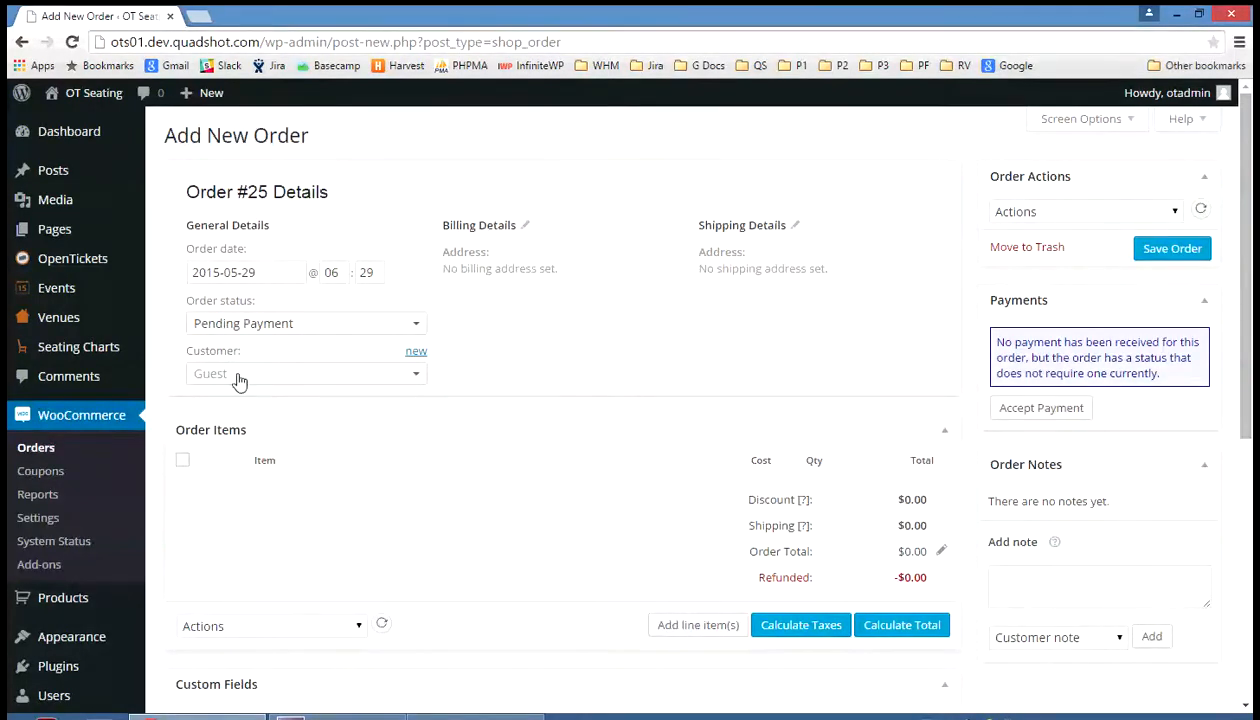
{"action": "left_click", "coordinate": [237, 378]}
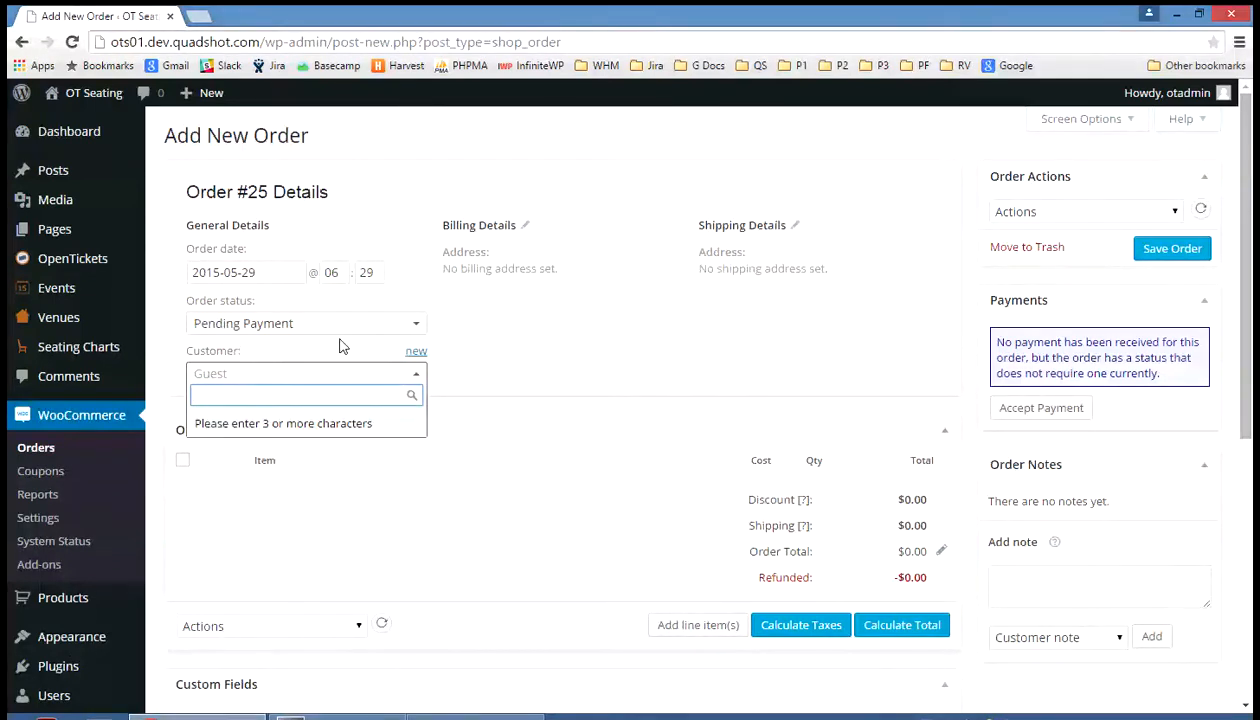
{"action": "left_click", "coordinate": [622, 361]}
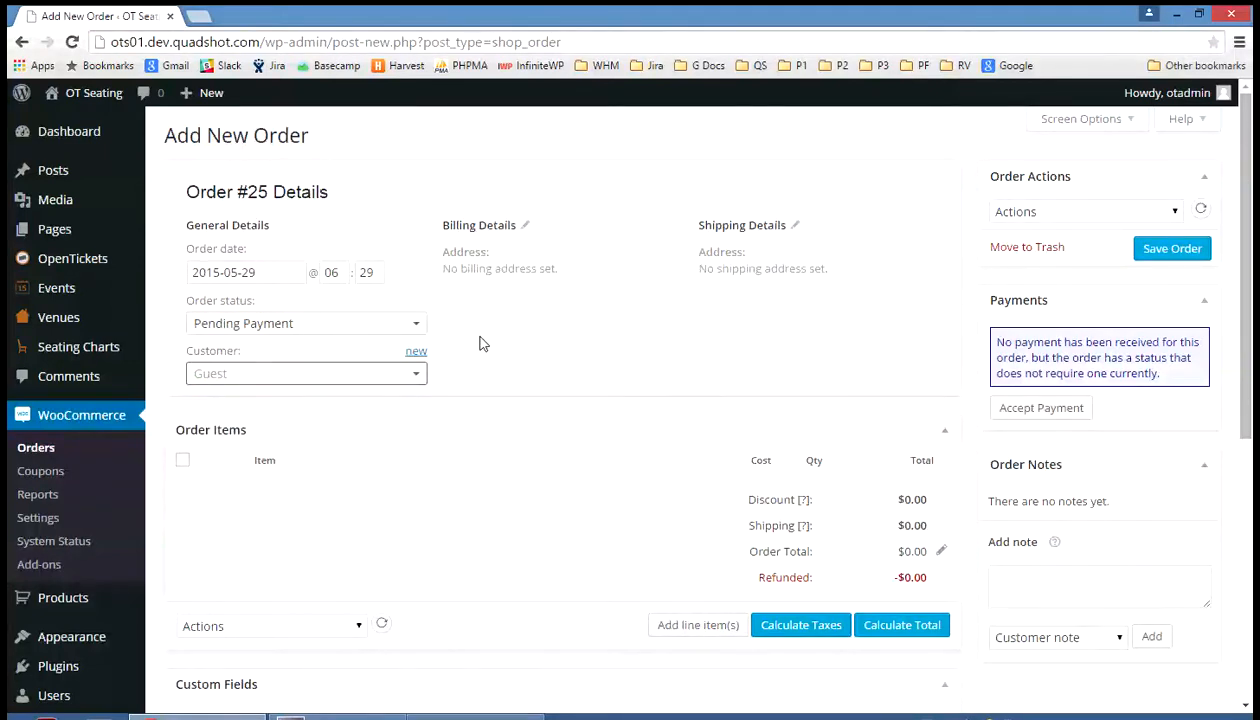
{"action": "left_click", "coordinate": [415, 355]}
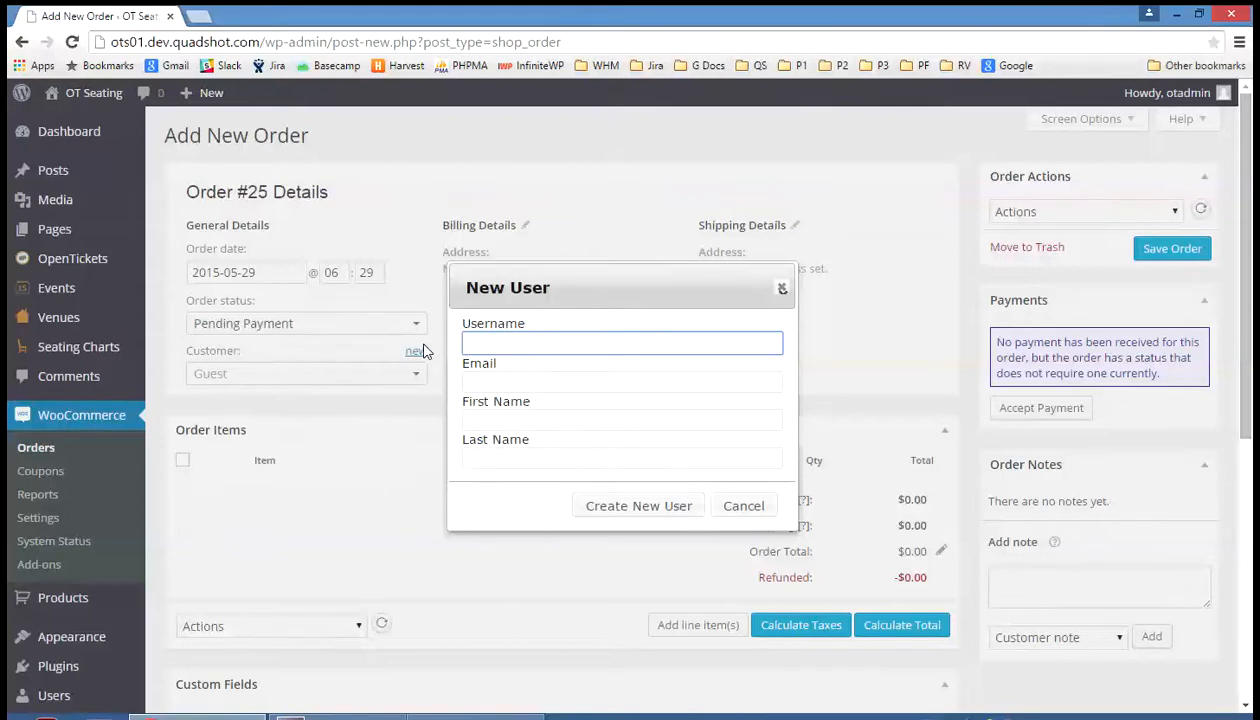
Create a customer account with the username, e-mail, first name and last name filled in
{"action": "key", "text": "Tab"}
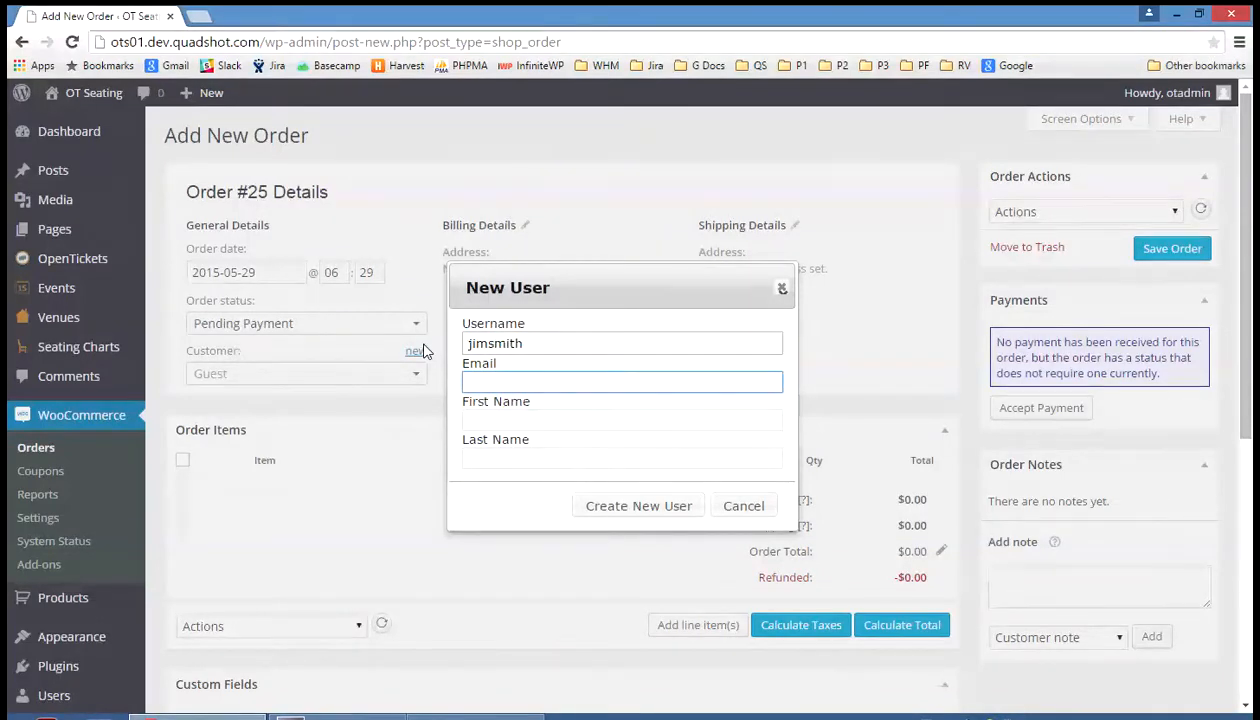
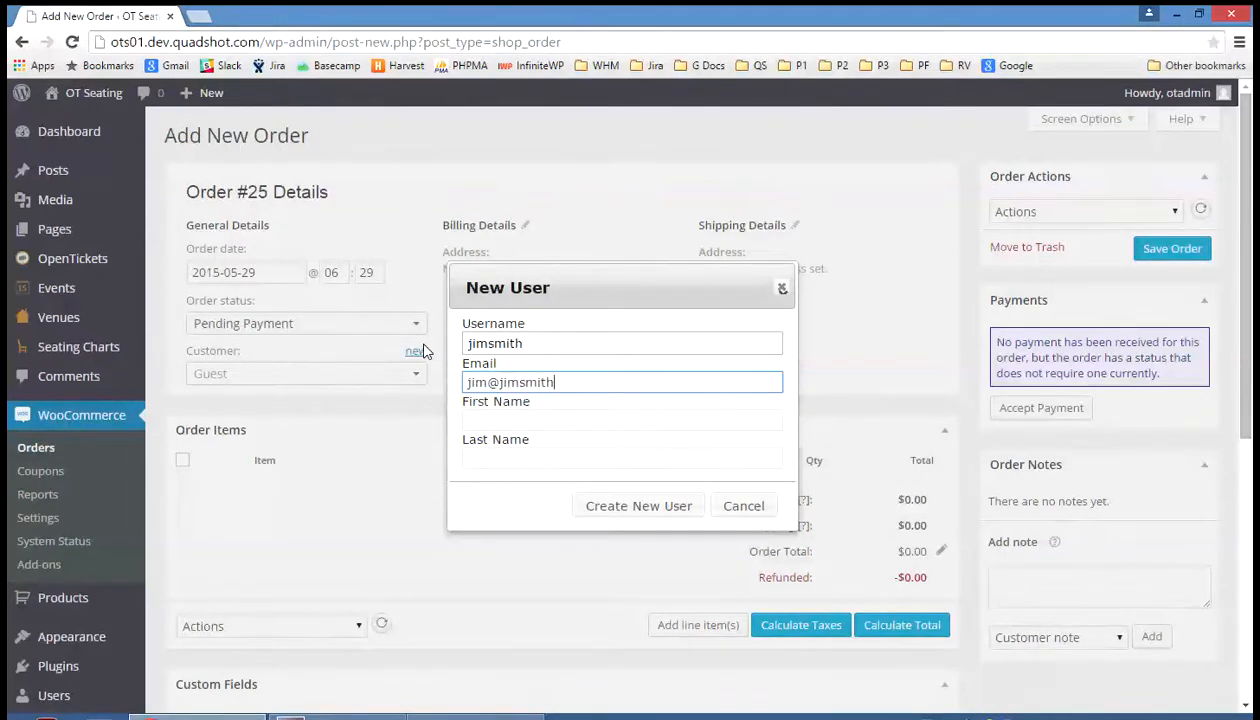
{"action": "key", "text": "Tab"}
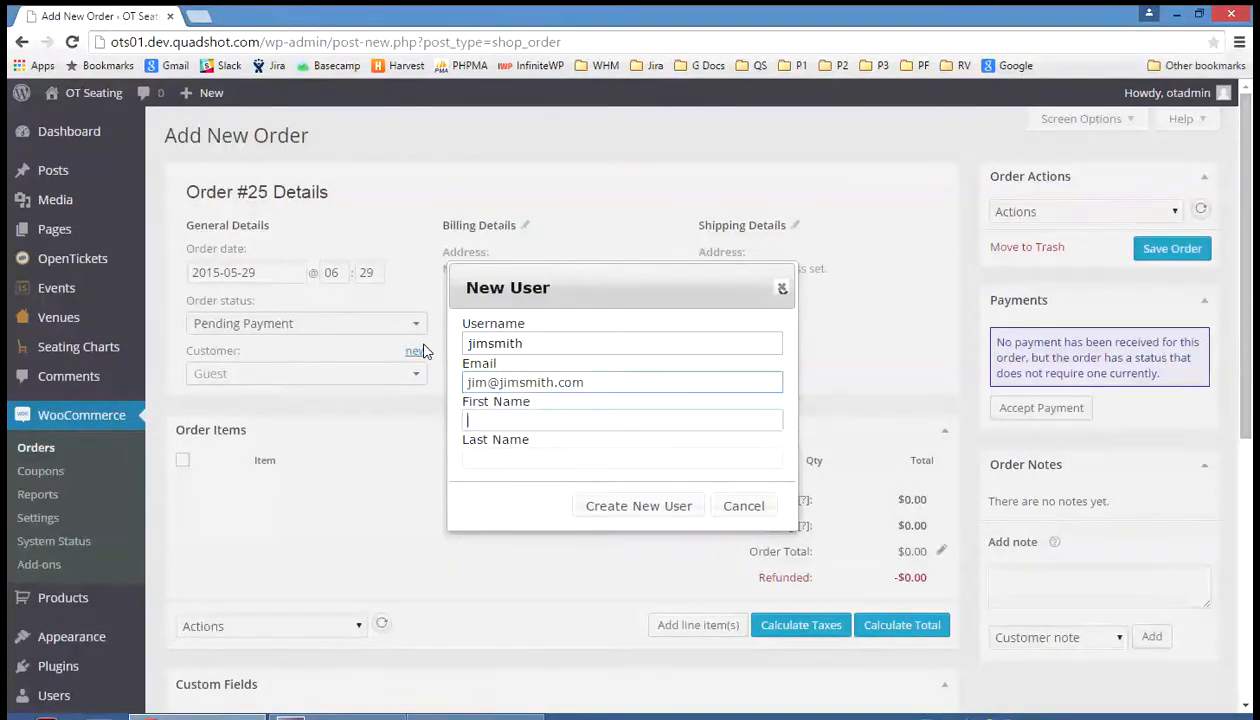
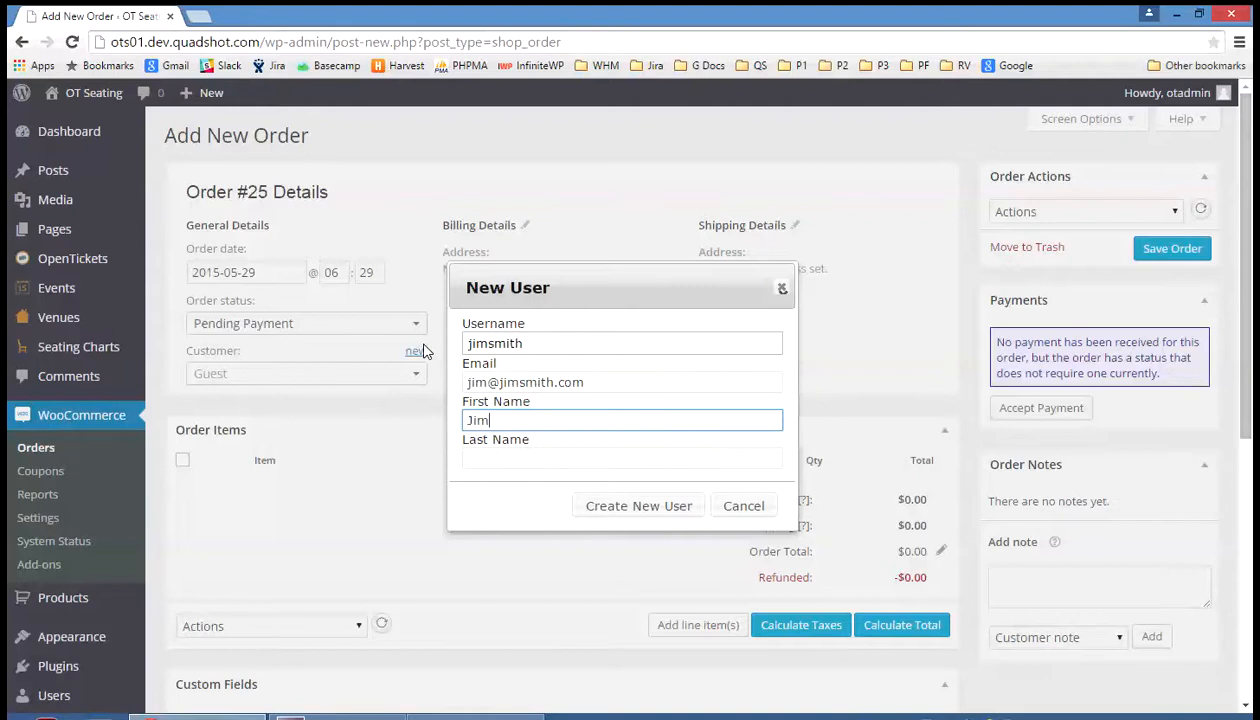
{"action": "key", "text": "Tab"}
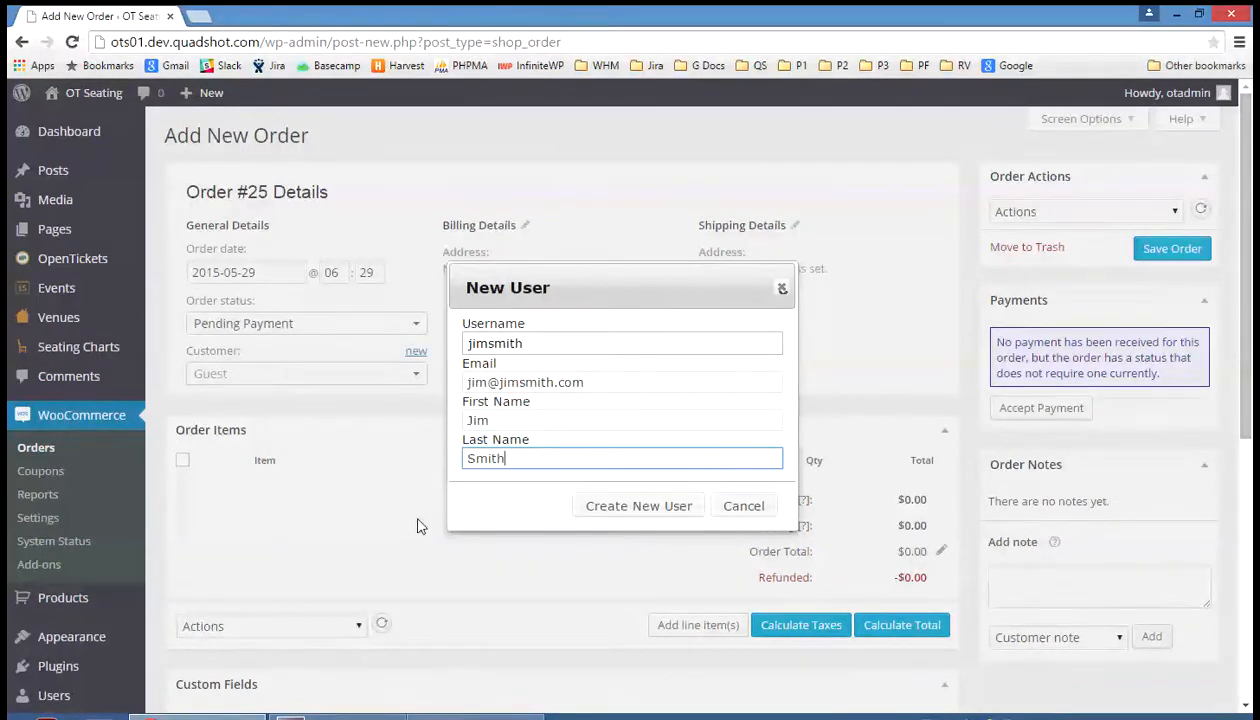
{"action": "left_click", "coordinate": [612, 510]}
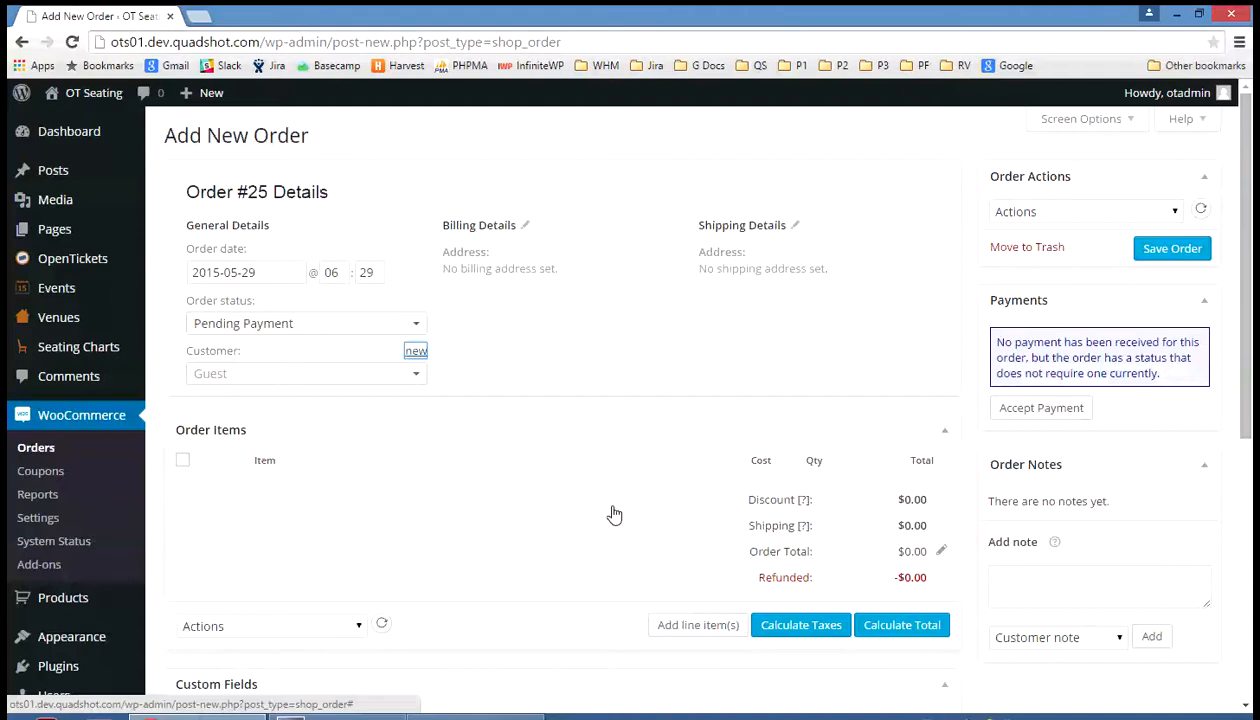
Assign the newly created customer to order #25 via the Customer search
{"action": "left_click", "coordinate": [210, 378]}
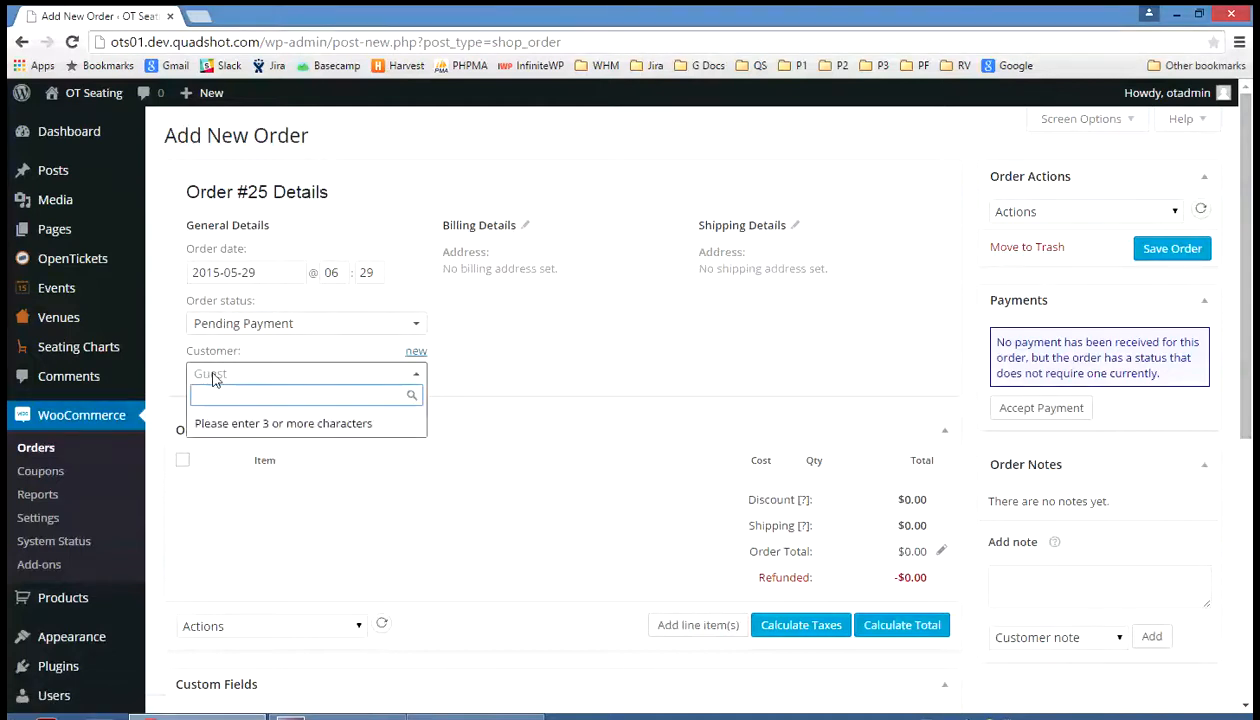
{"action": "type", "text": "jim"}
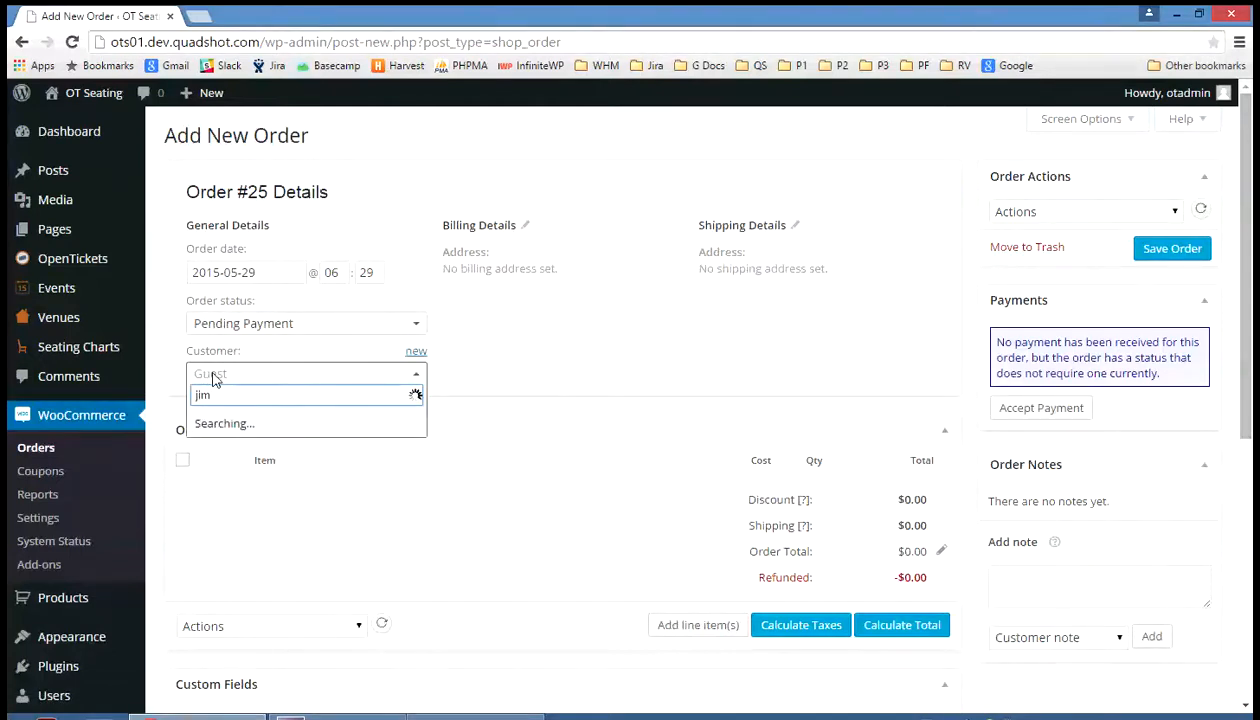
{"action": "left_click", "coordinate": [285, 430]}
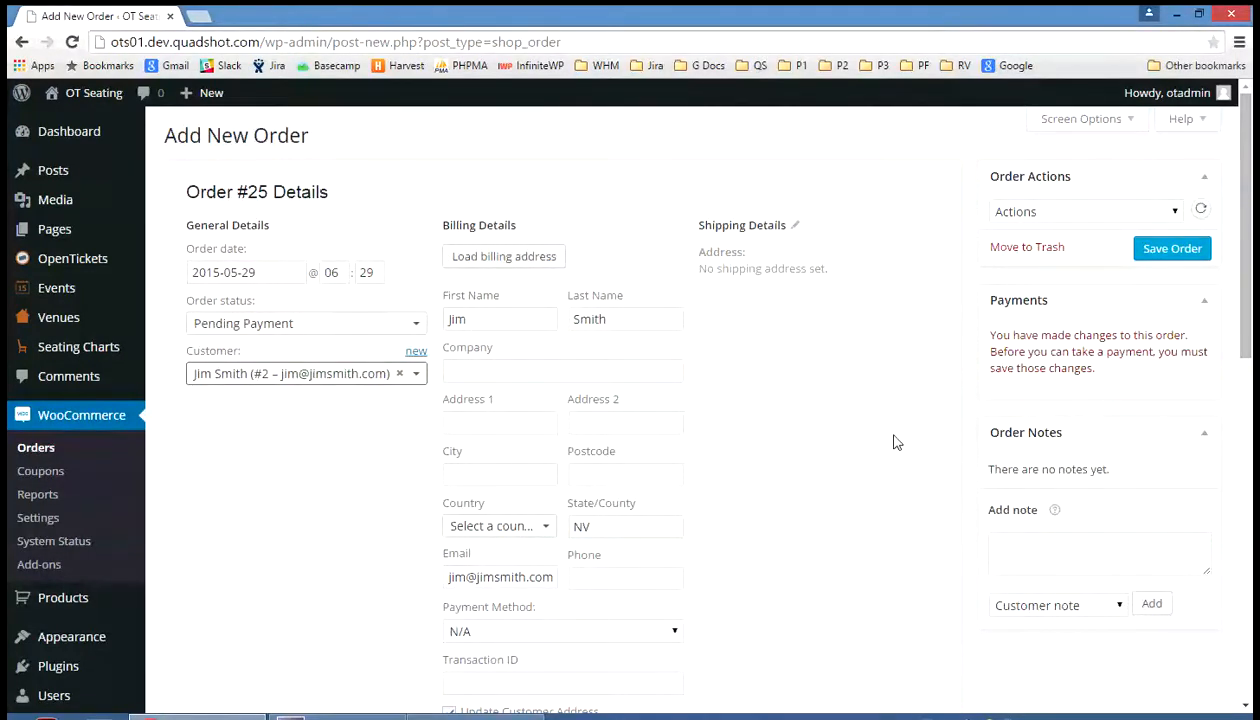
Fill the billing street address via autofill, set country to United States, and enter the customer's phone number
{"action": "left_click", "coordinate": [484, 422]}
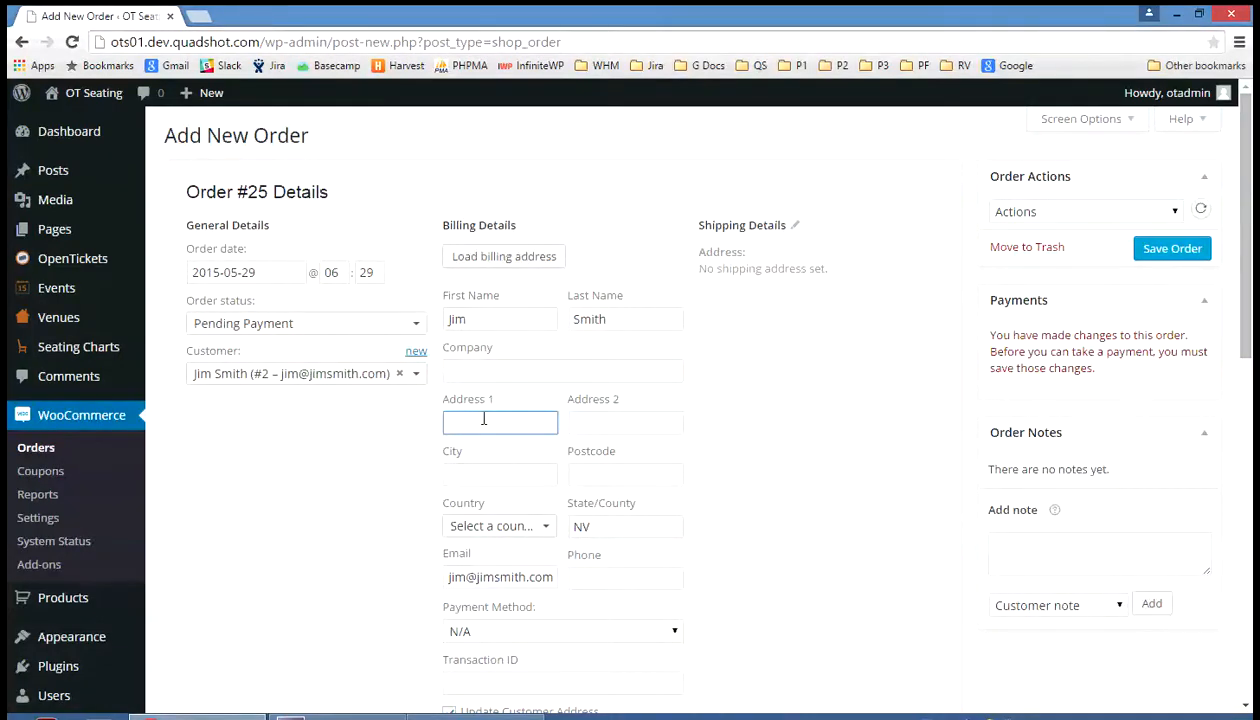
{"action": "type", "text": "170"}
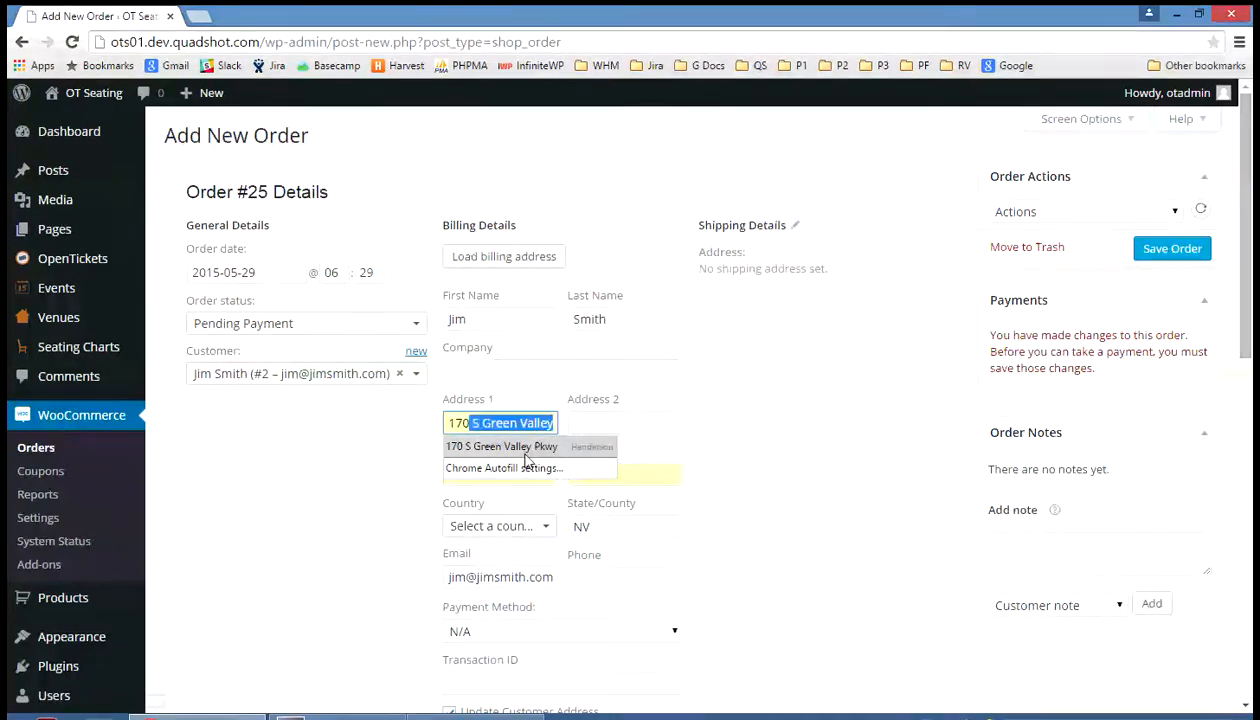
{"action": "left_click", "coordinate": [520, 448]}
{"action": "scroll", "coordinate": [520, 457], "scroll_direction": "down", "scroll_amount": 3}
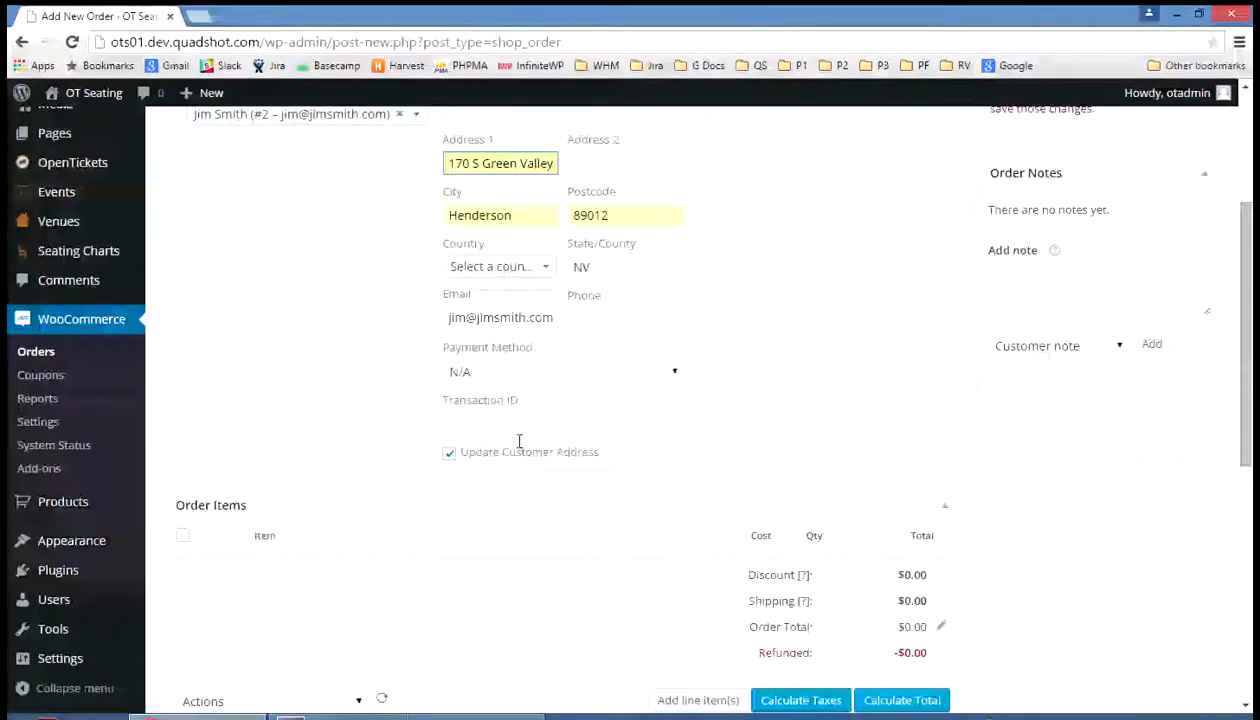
{"action": "left_click", "coordinate": [520, 270]}
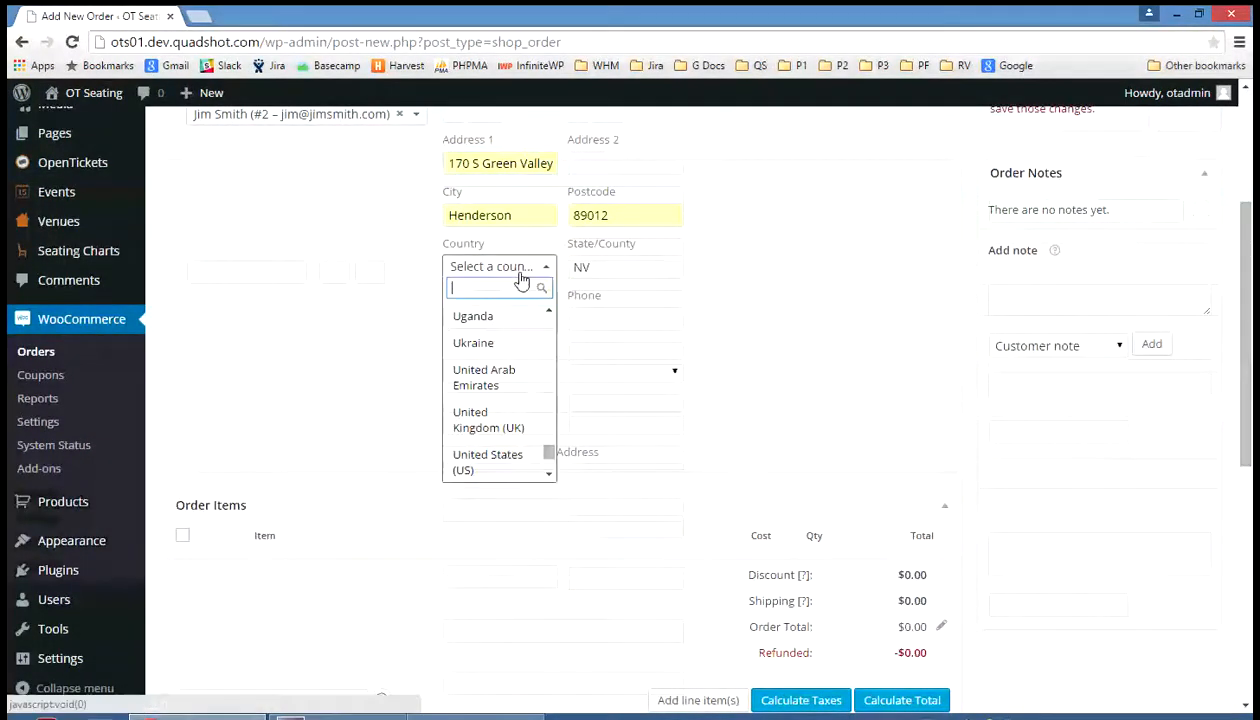
{"action": "left_click", "coordinate": [505, 464]}
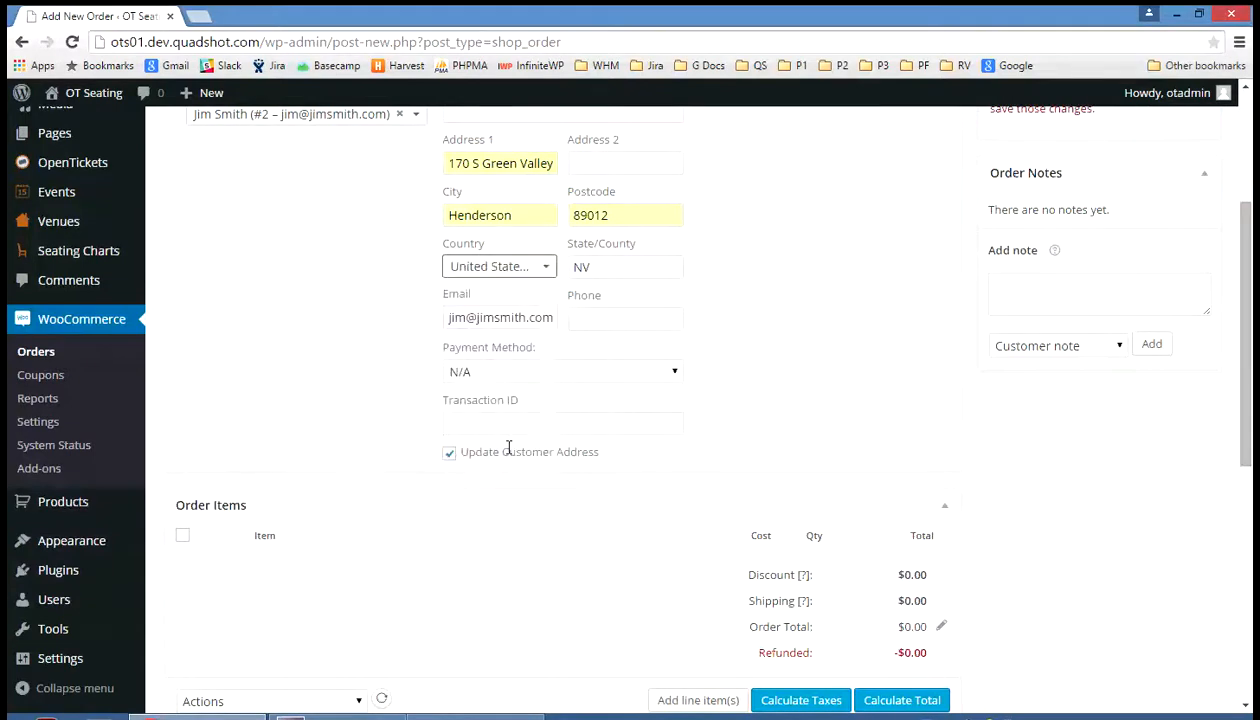
{"action": "left_click", "coordinate": [606, 318]}
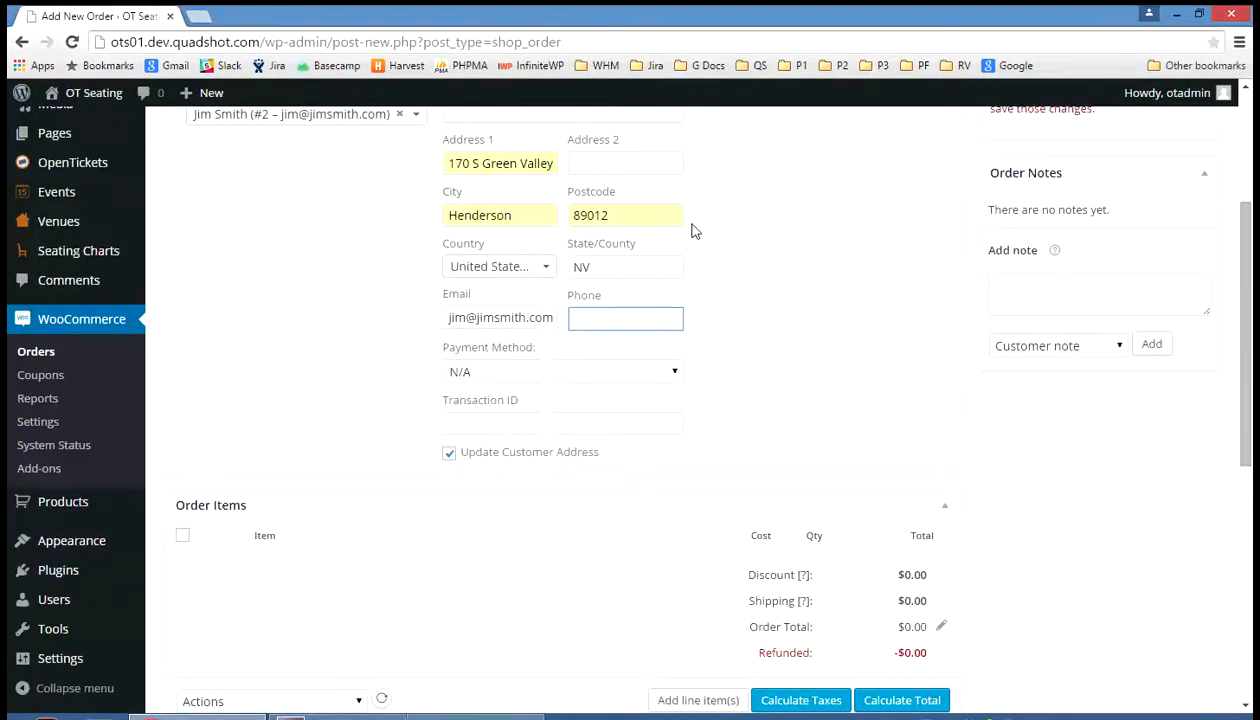
{"action": "type", "text": "9999999999"}
{"action": "left_click", "coordinate": [776, 246]}
Set order #25's payment method to Inhouse Cash Payment in Billing Details
{"action": "scroll", "coordinate": [768, 254], "scroll_direction": "down", "scroll_amount": 1}
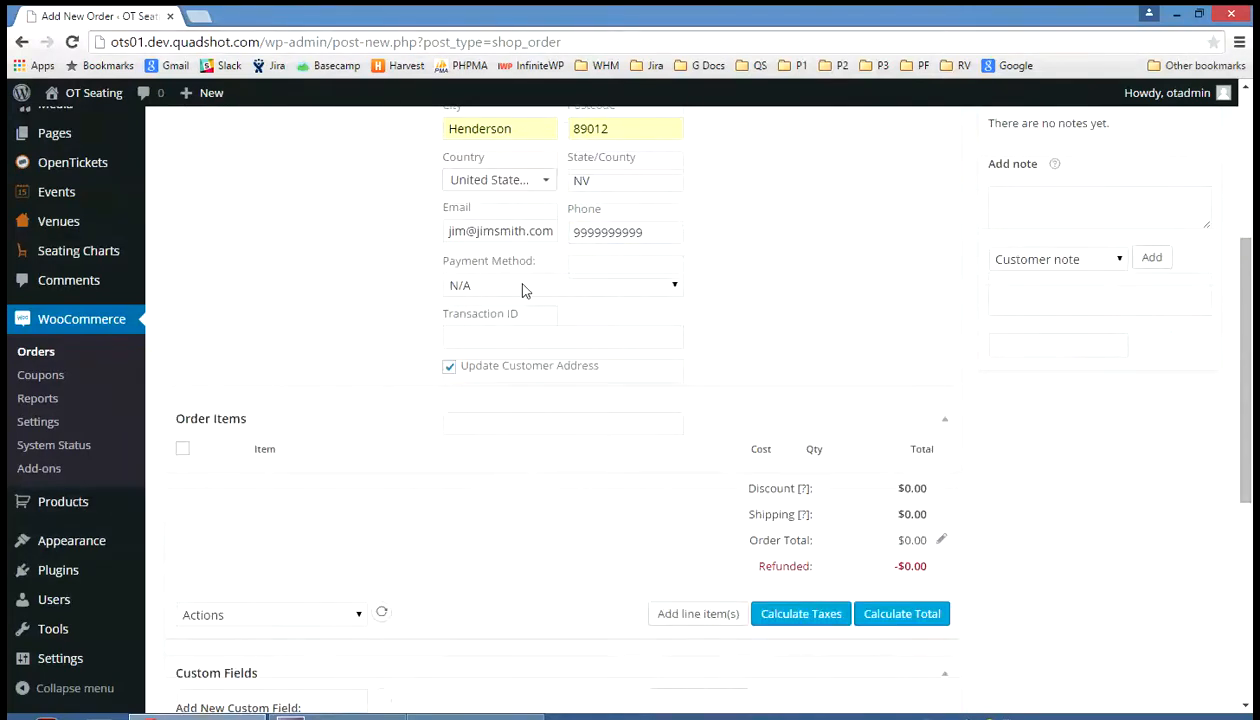
{"action": "left_click", "coordinate": [673, 290]}
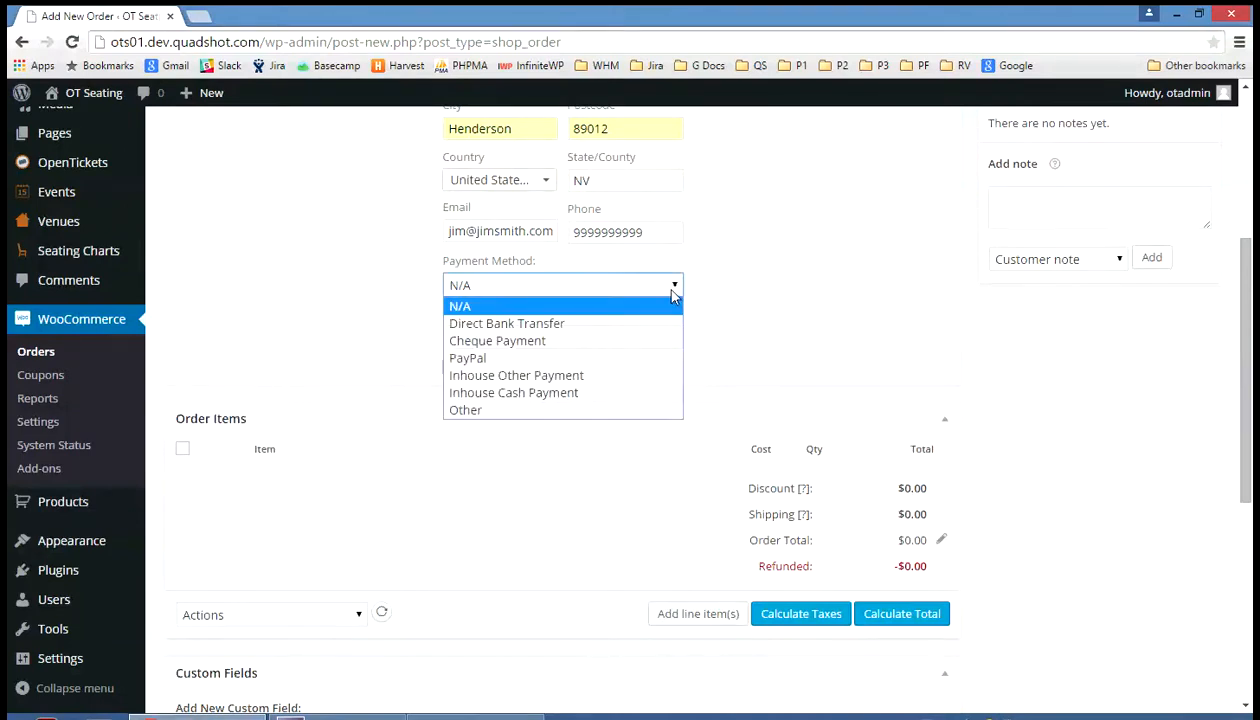
{"action": "left_click", "coordinate": [563, 393]}
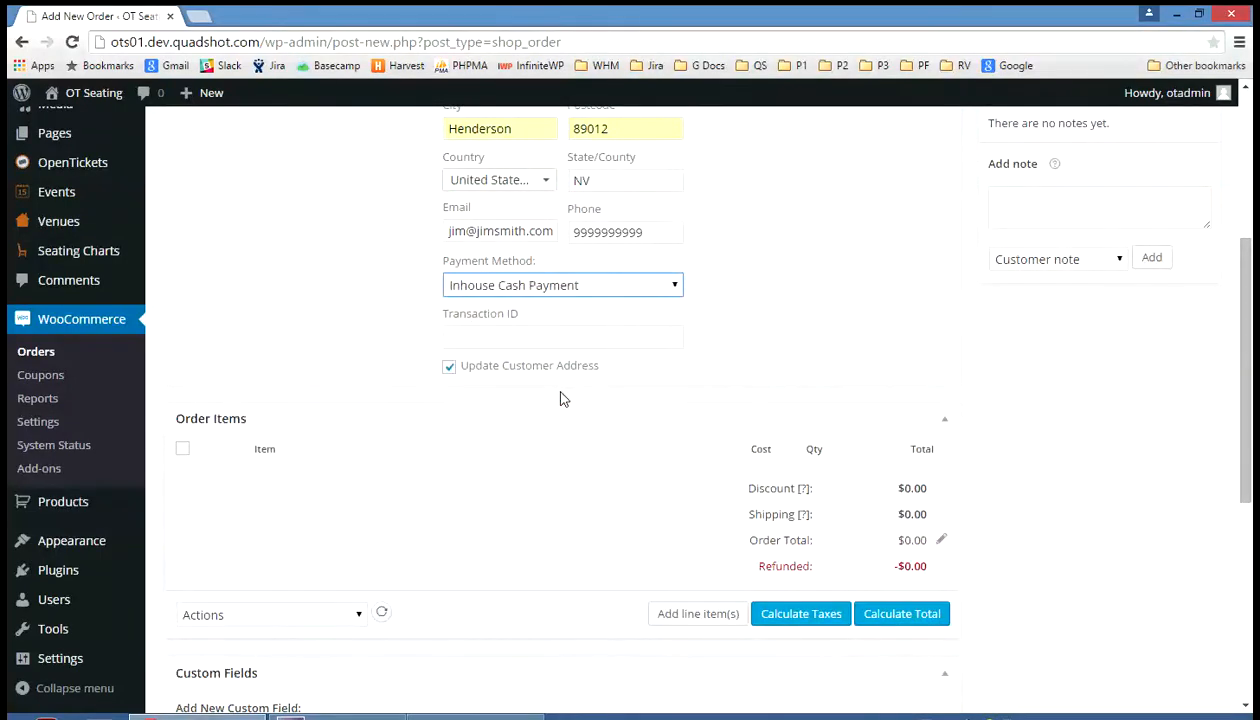
{"action": "left_click", "coordinate": [872, 267]}
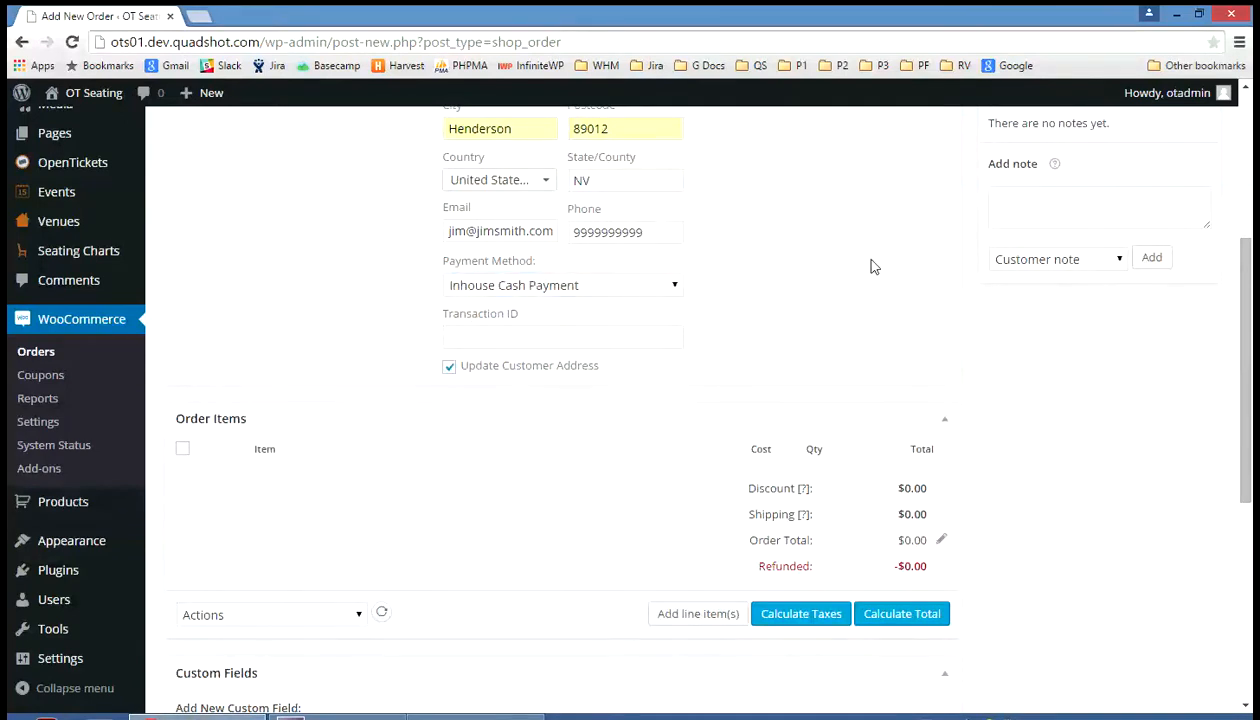
{"action": "scroll", "coordinate": [868, 267], "scroll_direction": "up", "scroll_amount": 3}
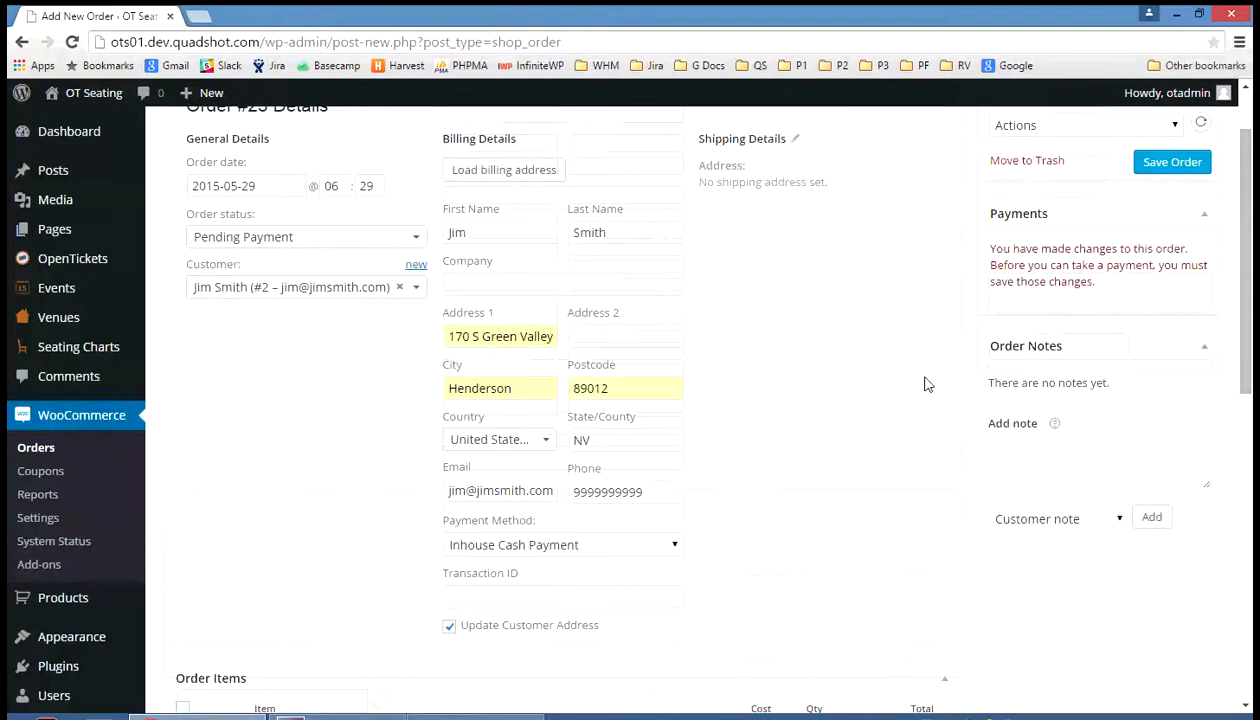
{"action": "scroll", "coordinate": [922, 383], "scroll_direction": "down", "scroll_amount": 4}
Add Evening Tickets for Event1 on May 30, 2015, seats NORTH-E-12 and NORTH-E-13
{"action": "scroll", "coordinate": [920, 385], "scroll_direction": "down", "scroll_amount": 1}
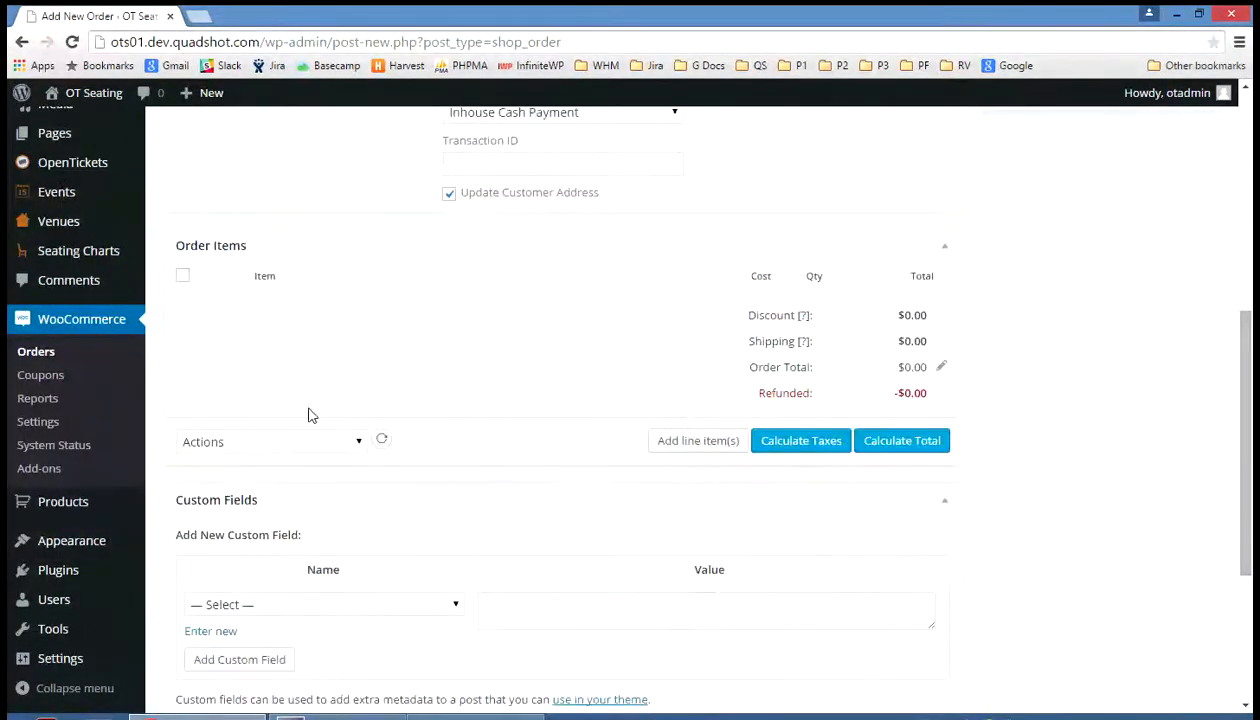
{"action": "mouse_move", "coordinate": [215, 255]}
{"action": "left_click", "coordinate": [686, 443]}
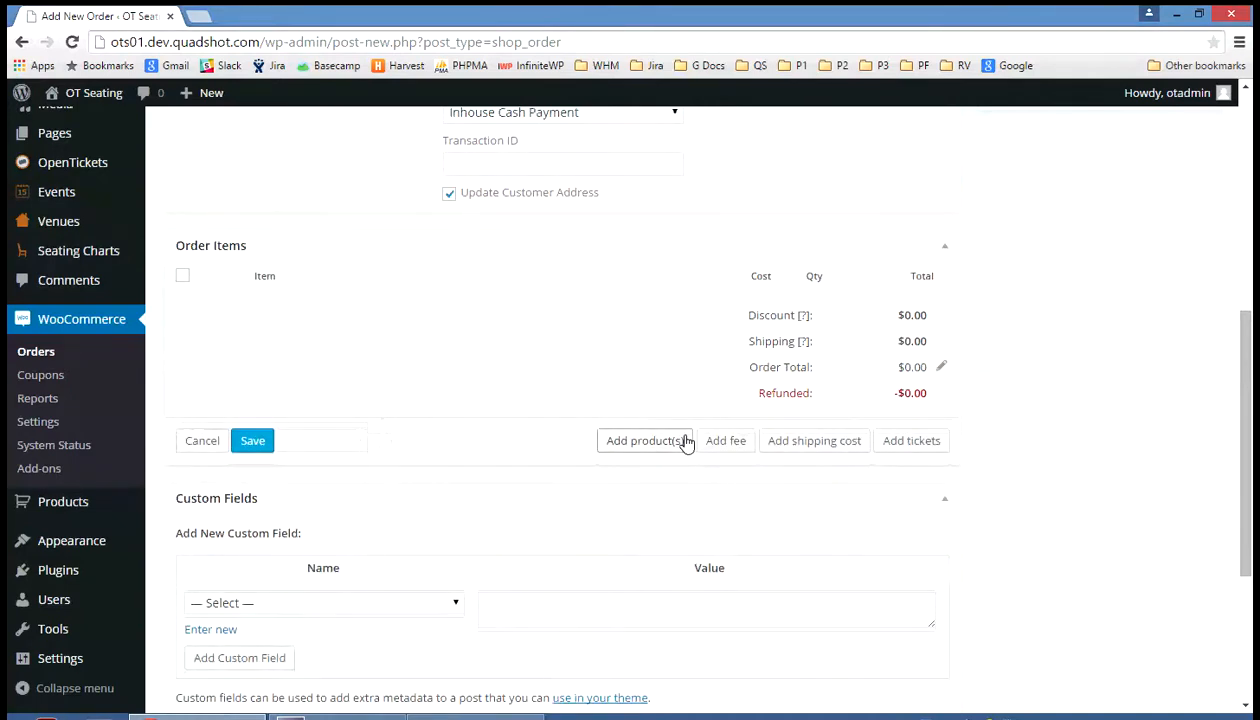
{"action": "left_click", "coordinate": [908, 442]}
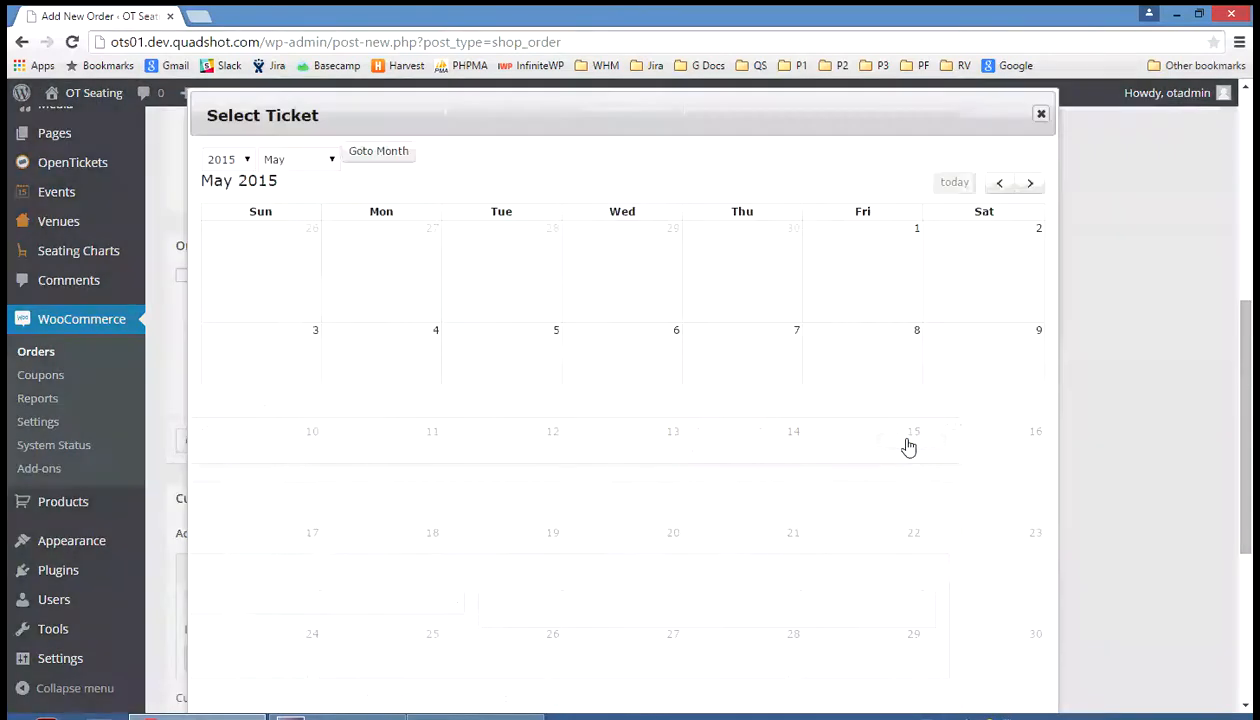
{"action": "scroll", "coordinate": [1105, 473], "scroll_direction": "down", "scroll_amount": 3}
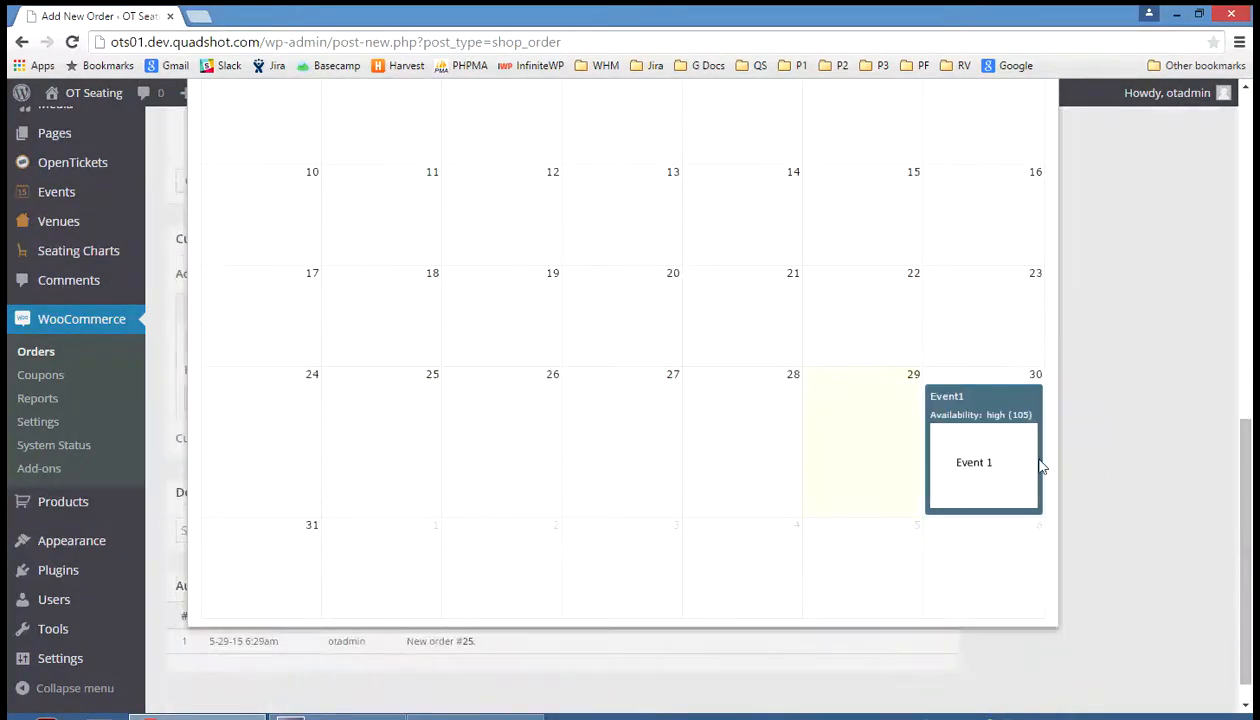
{"action": "left_click", "coordinate": [968, 455]}
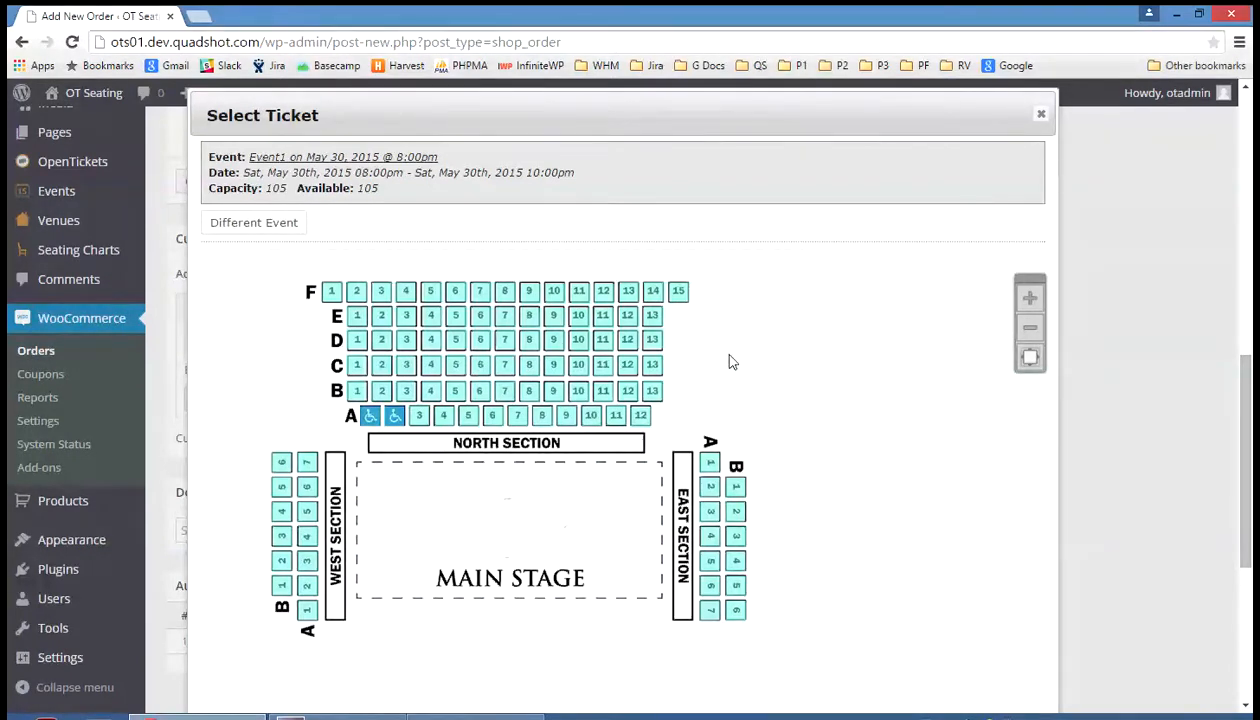
{"action": "left_click", "coordinate": [628, 318]}
{"action": "left_click", "coordinate": [650, 316]}
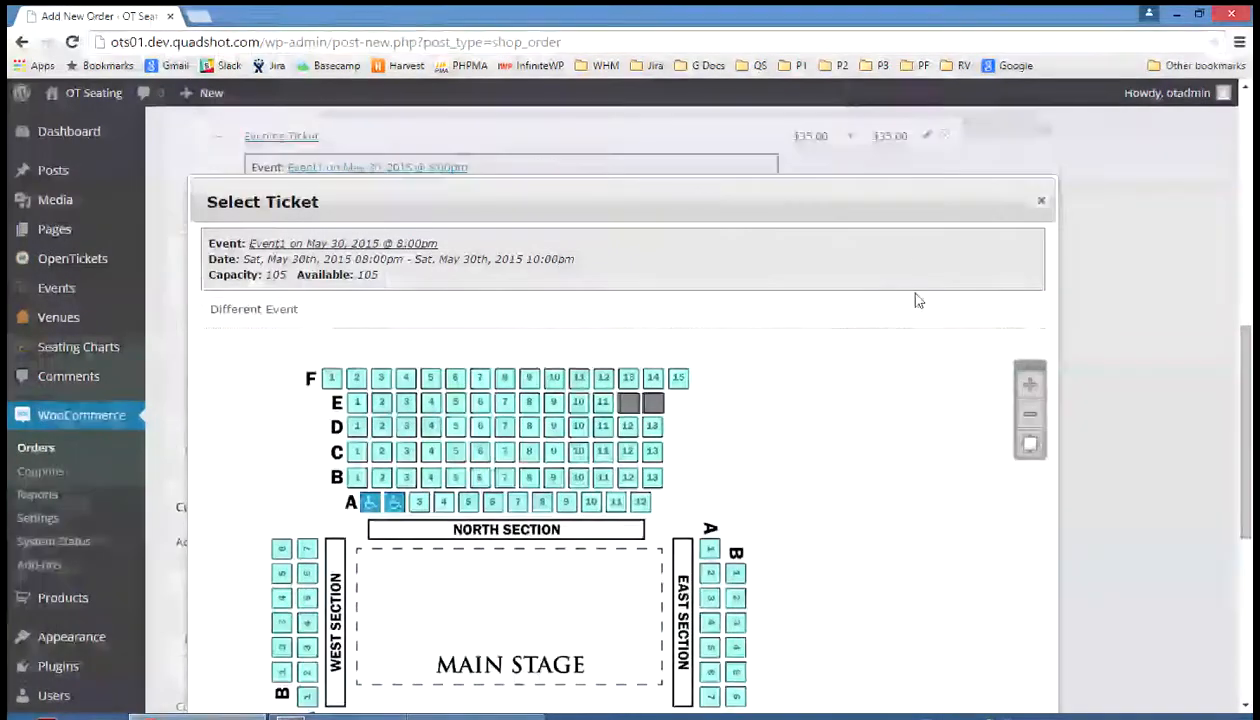
Close the seat picker and save the Evening Ticket items for seats NORTH-E-12 and NORTH-E-13
{"action": "left_click", "coordinate": [1041, 201]}
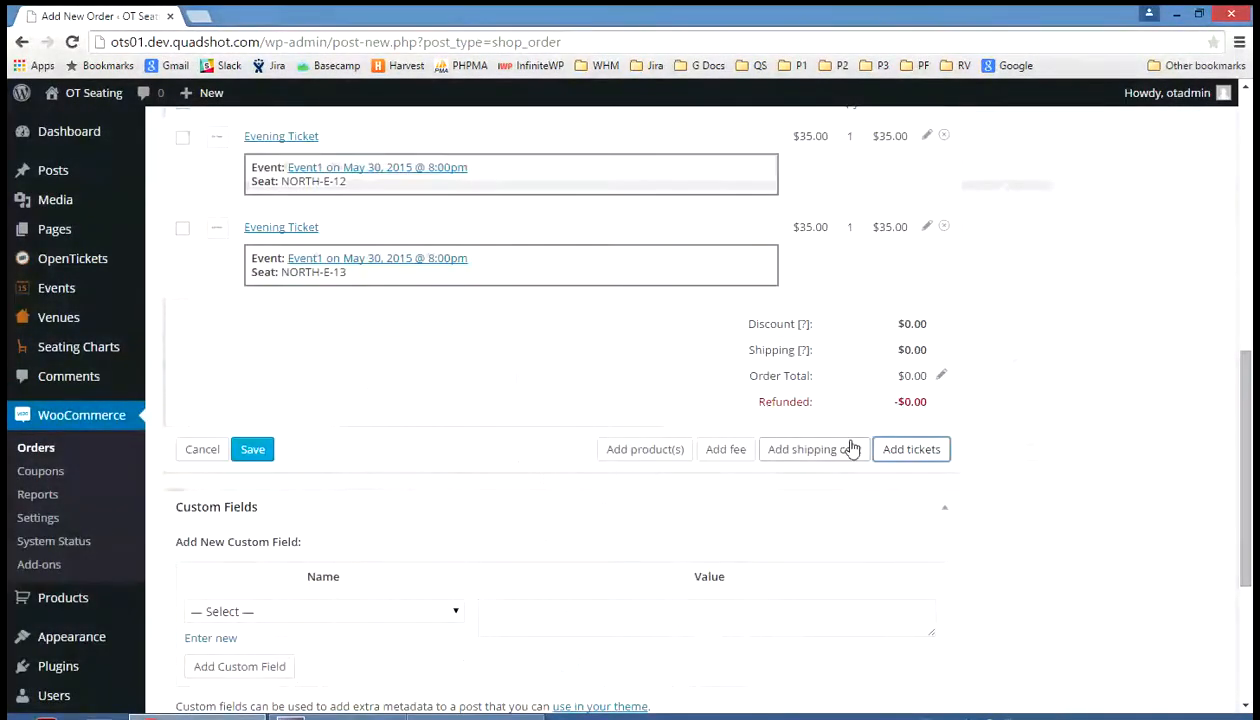
{"action": "scroll", "coordinate": [849, 428], "scroll_direction": "down", "scroll_amount": 5}
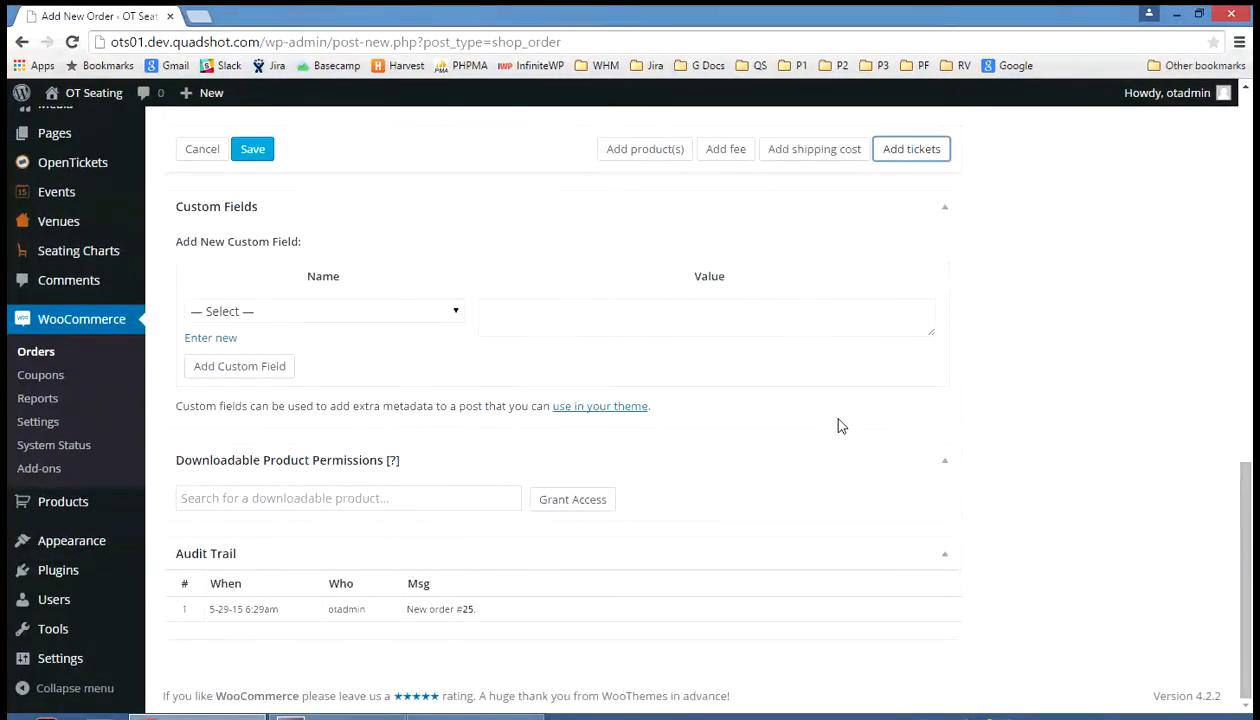
{"action": "scroll", "coordinate": [840, 426], "scroll_direction": "up", "scroll_amount": 4}
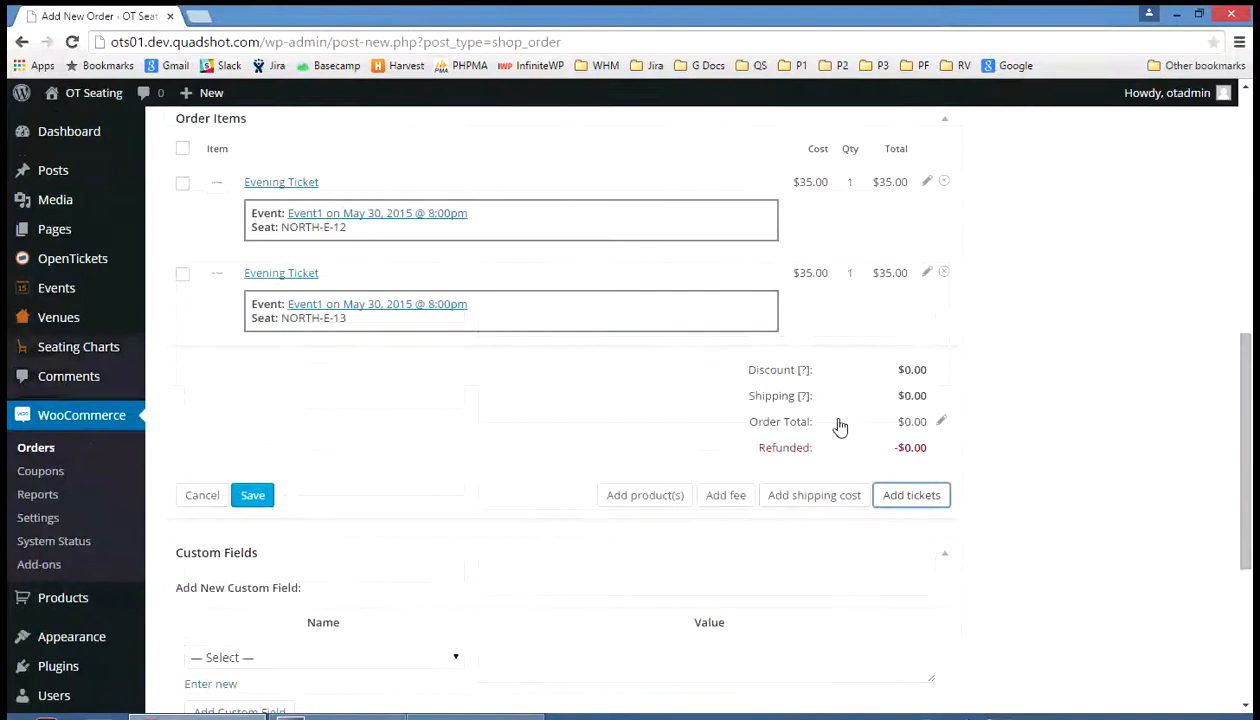
{"action": "scroll", "coordinate": [838, 422], "scroll_direction": "up", "scroll_amount": 1}
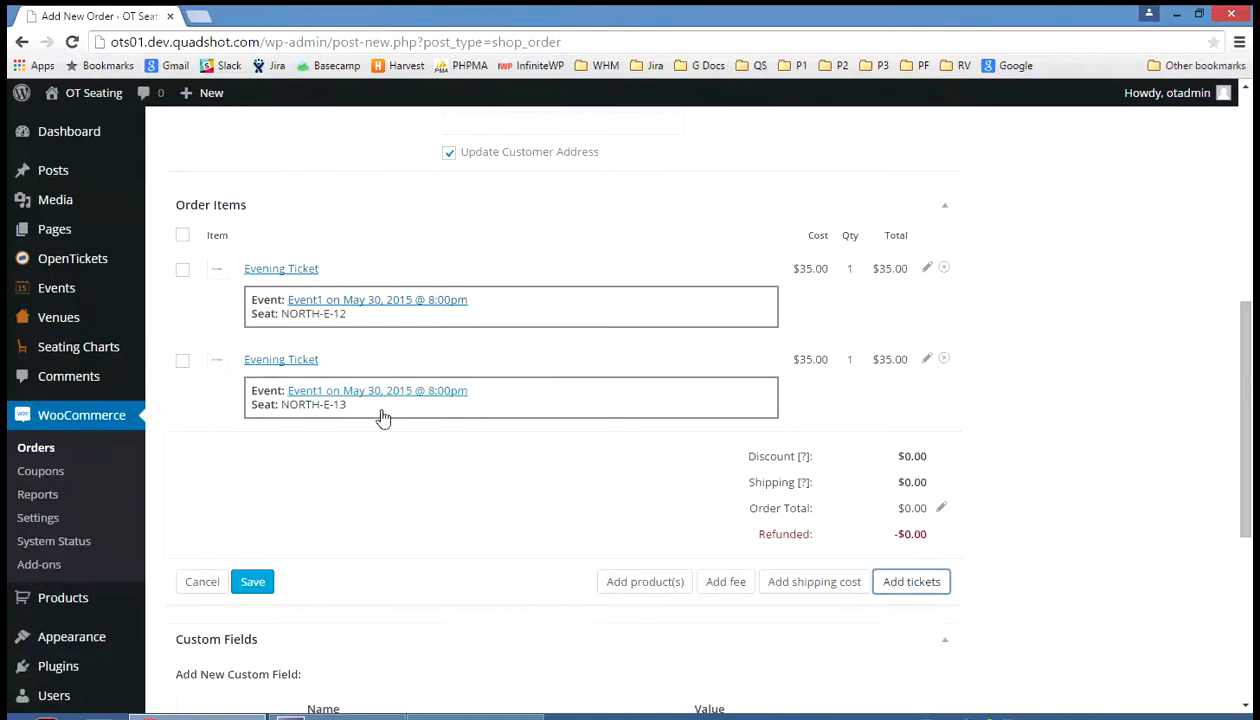
{"action": "left_click", "coordinate": [258, 581]}
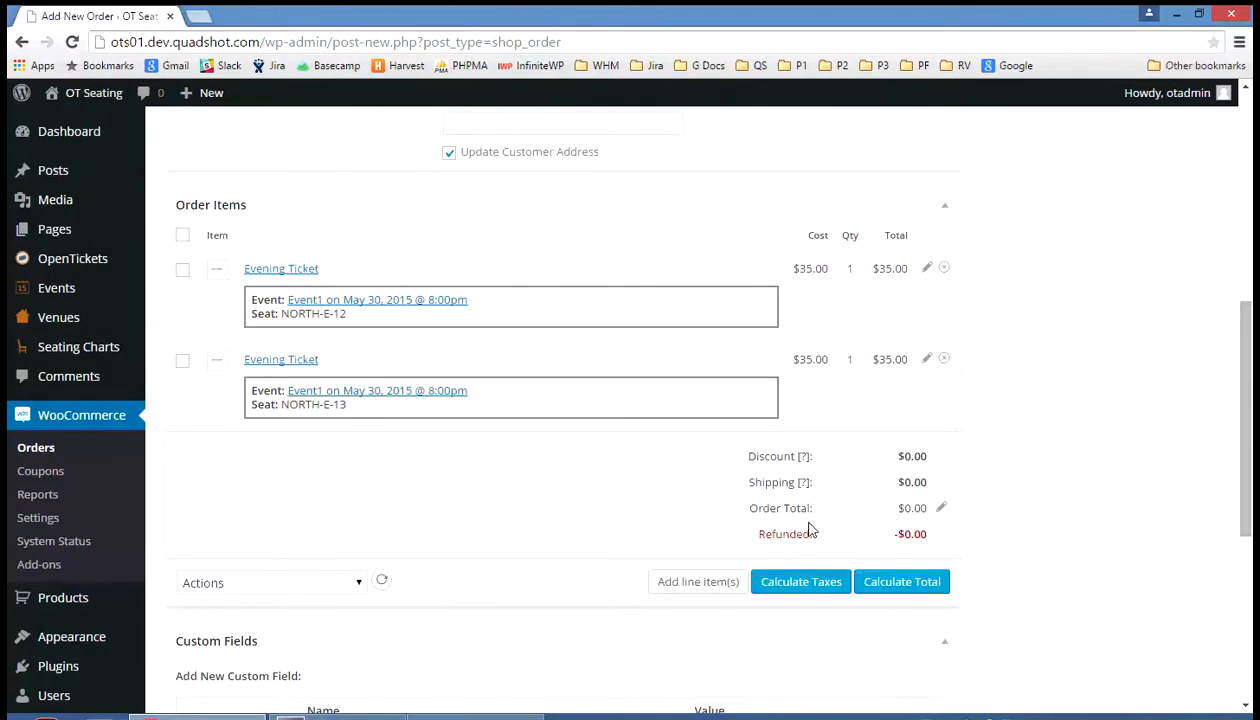
Recalculate the order total to $70.00 for the two tickets
{"action": "left_click", "coordinate": [902, 586]}
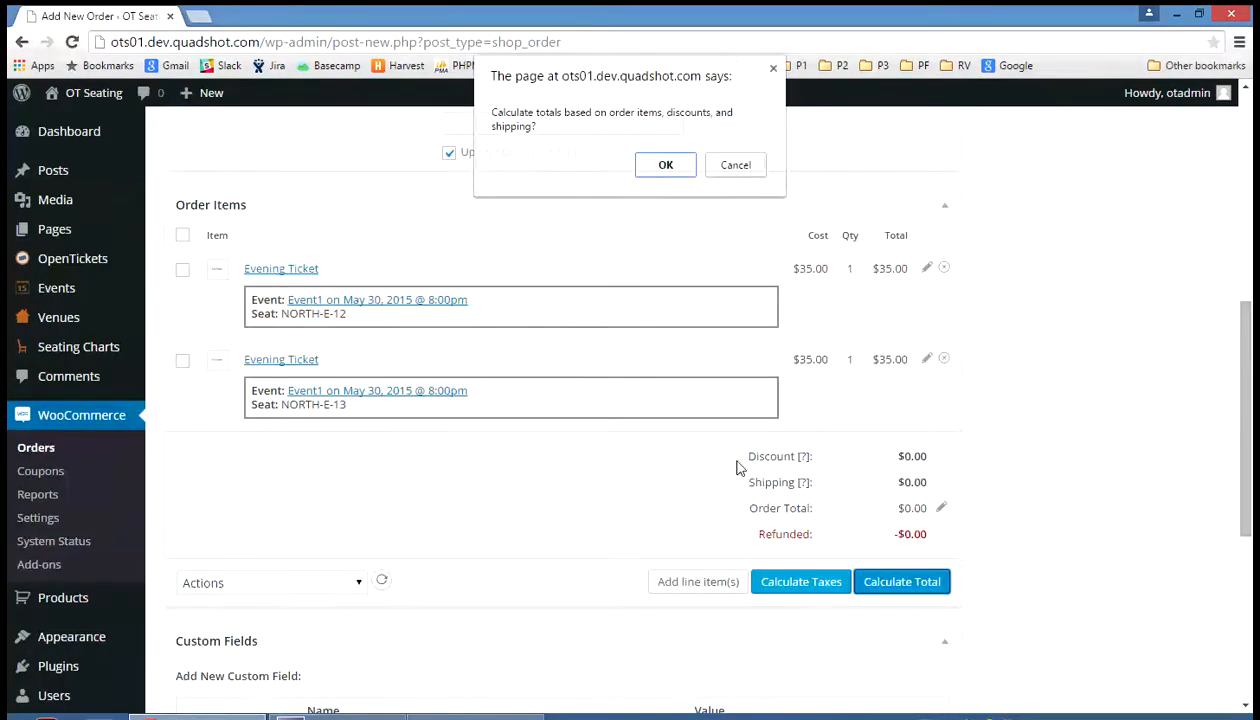
{"action": "left_click", "coordinate": [667, 165]}
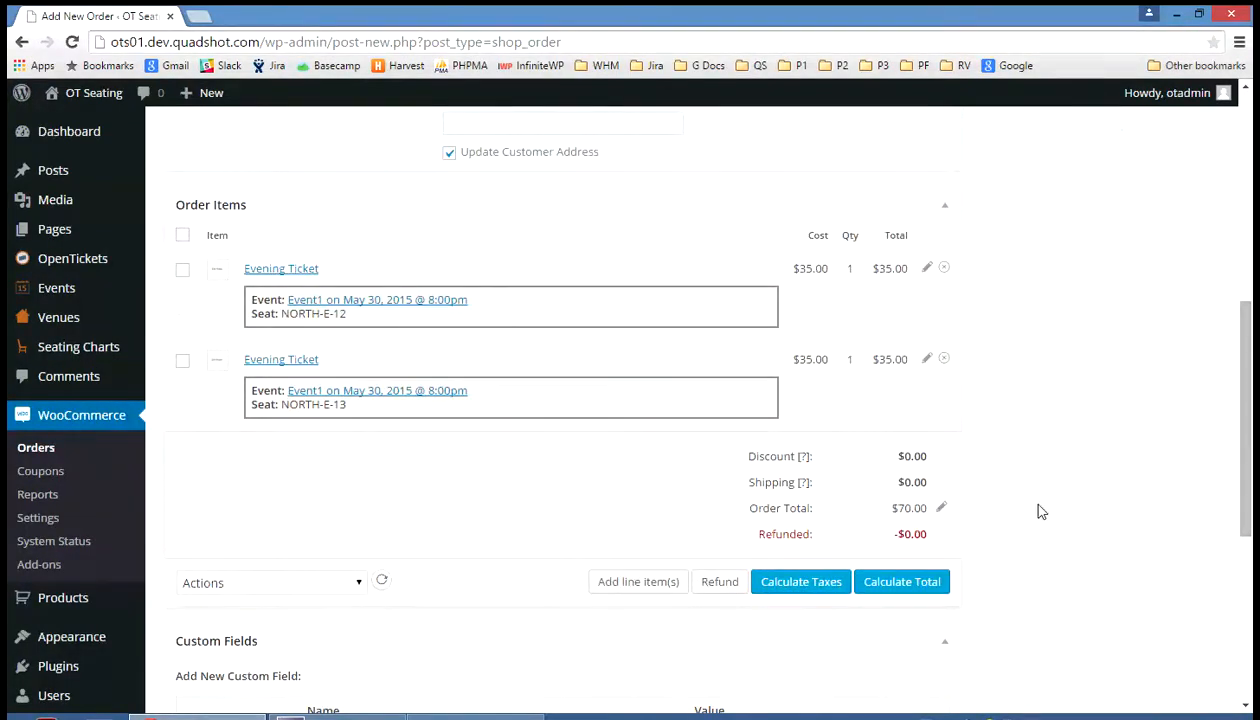
{"action": "scroll", "coordinate": [1040, 511], "scroll_direction": "up", "scroll_amount": 5}
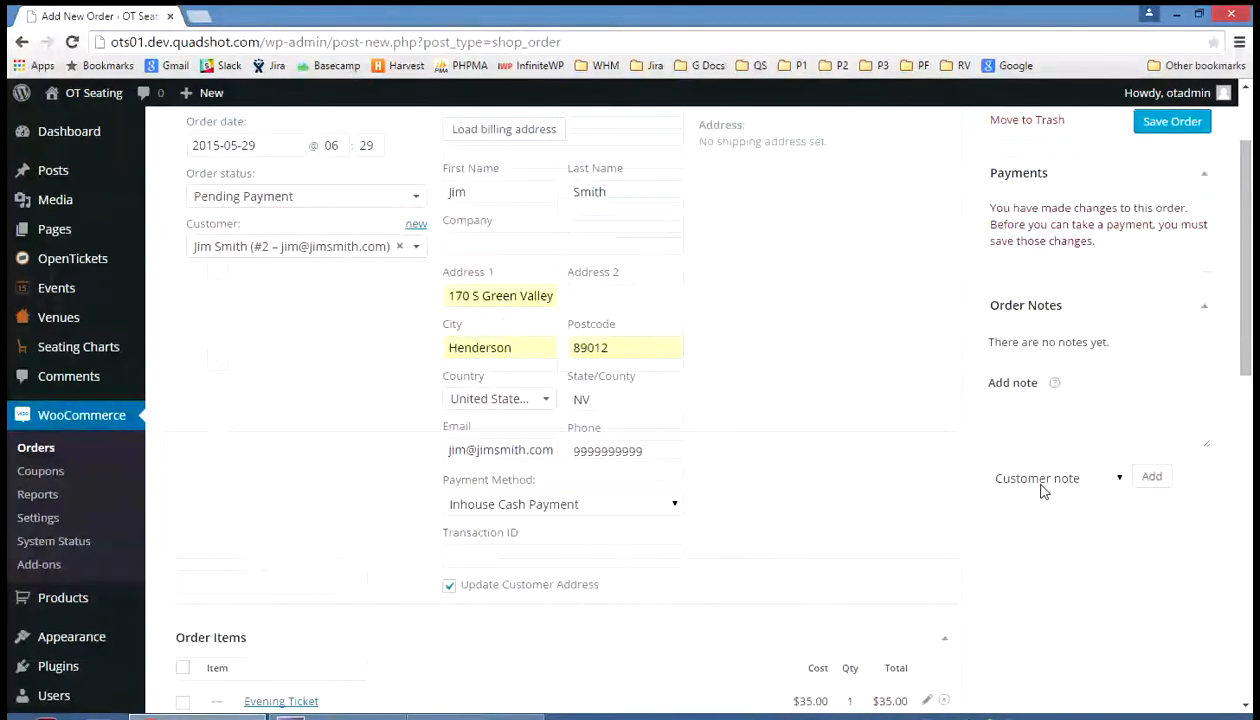
{"action": "scroll", "coordinate": [1040, 490], "scroll_direction": "up", "scroll_amount": 2}
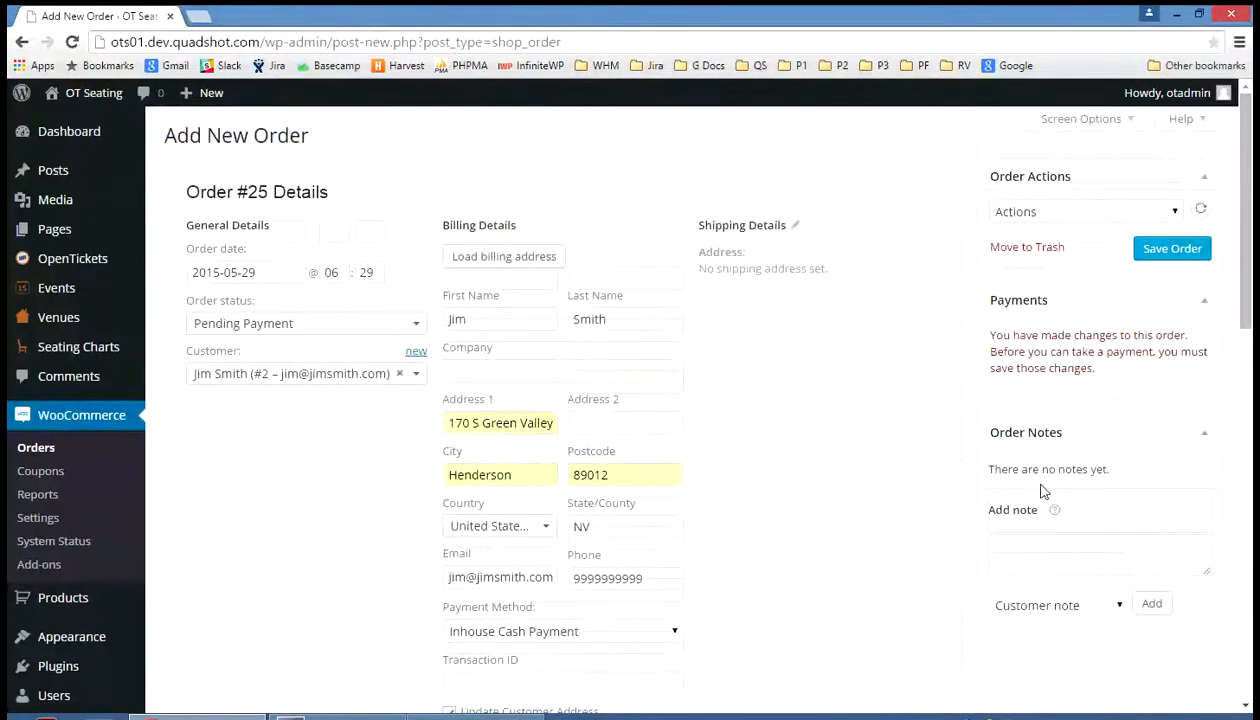
Save order #25 without applying any order action, making it Pending Payment
{"action": "left_click", "coordinate": [1175, 213]}
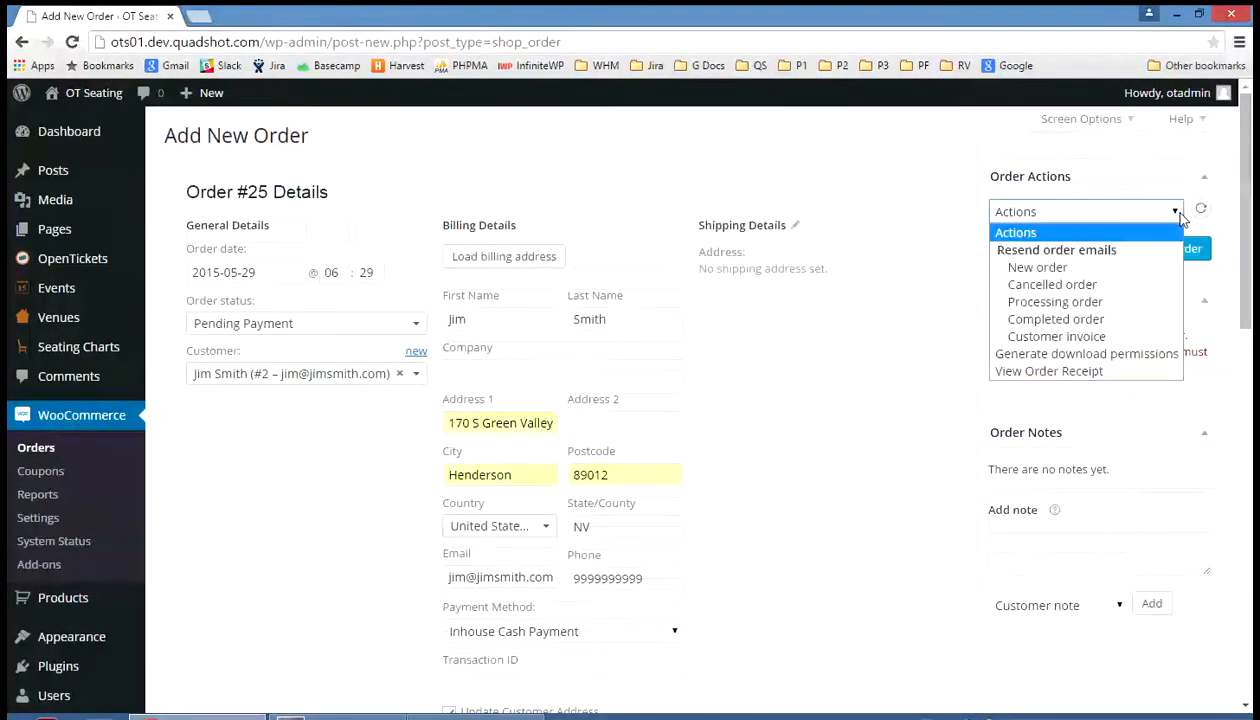
{"action": "left_click", "coordinate": [1180, 218]}
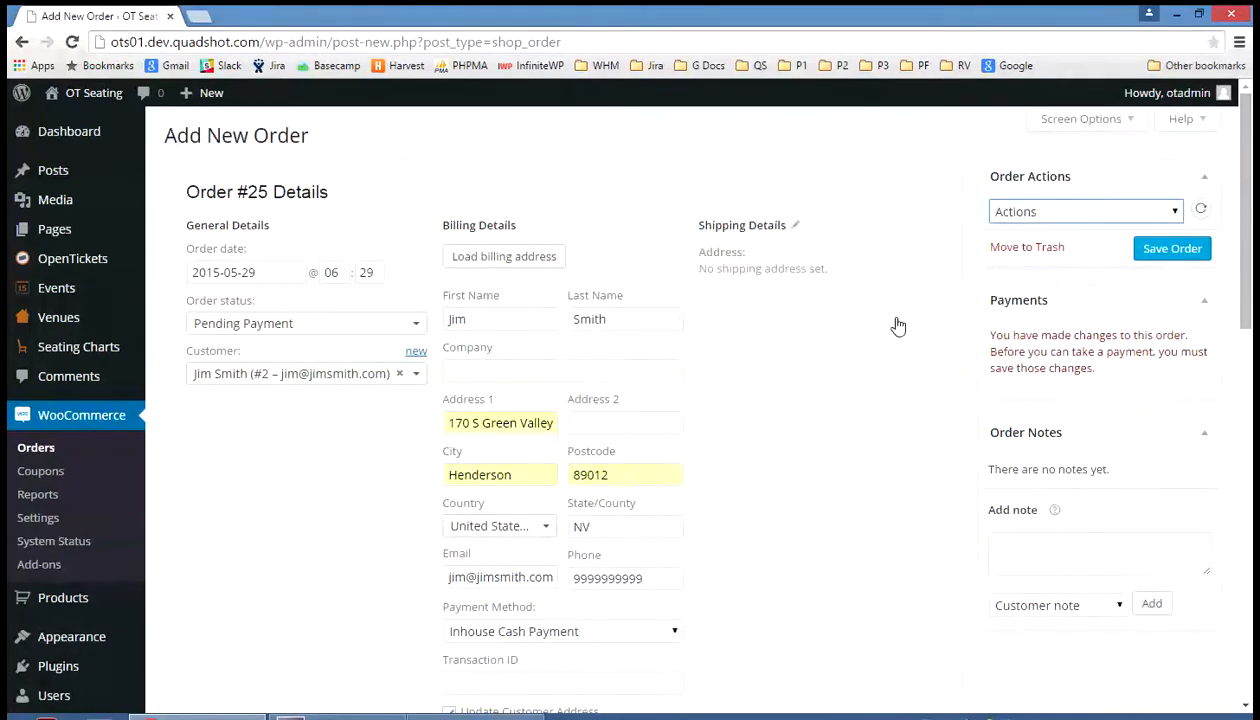
{"action": "scroll", "coordinate": [829, 366], "scroll_direction": "down", "scroll_amount": 6}
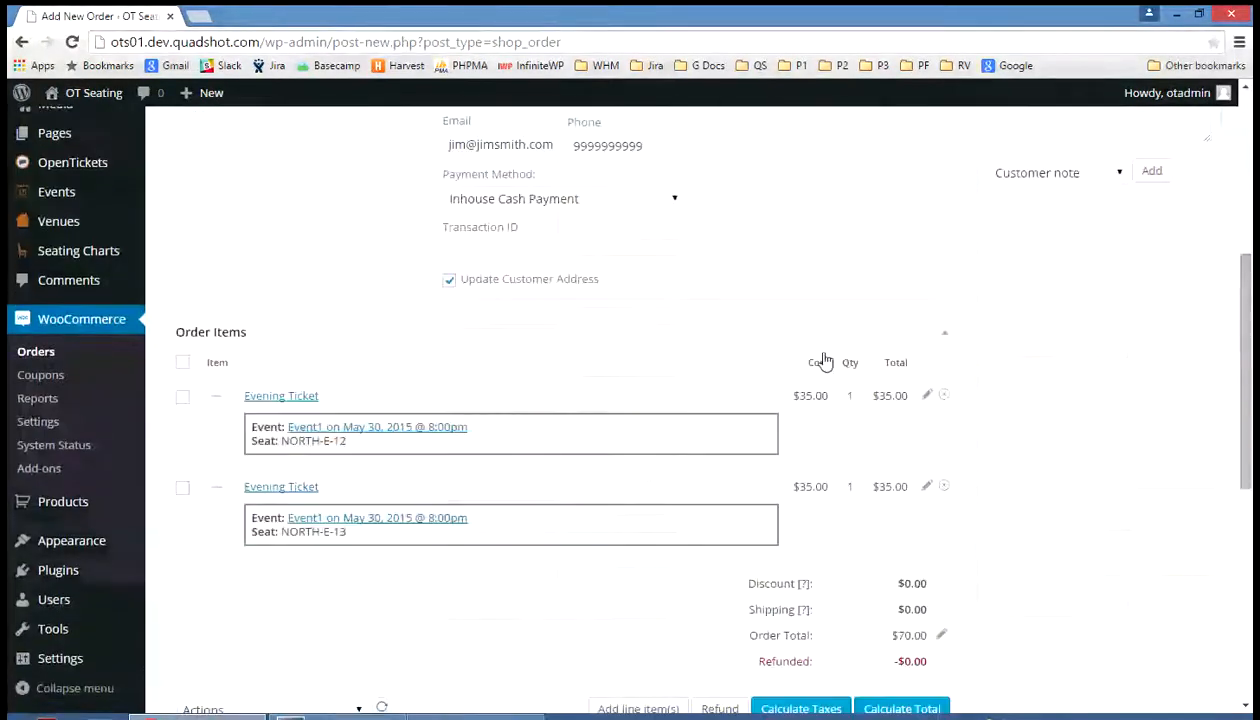
{"action": "scroll", "coordinate": [825, 361], "scroll_direction": "down", "scroll_amount": 1}
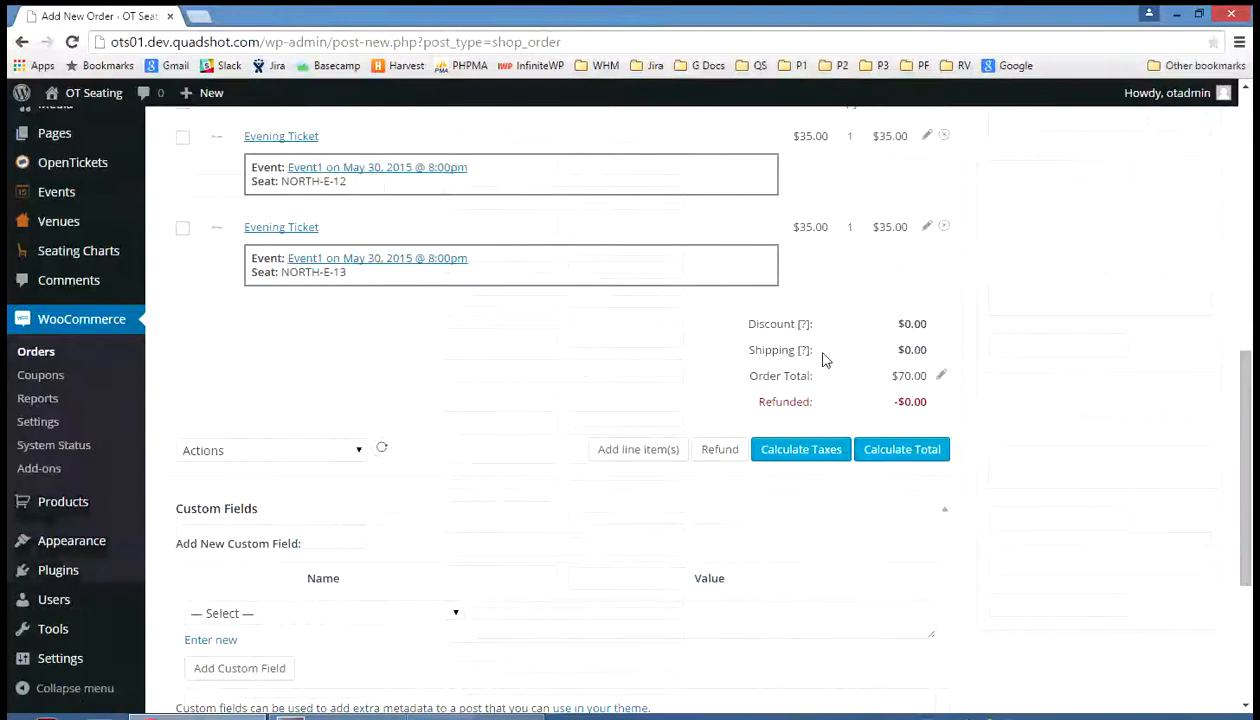
{"action": "scroll", "coordinate": [823, 357], "scroll_direction": "down", "scroll_amount": 3}
{"action": "scroll", "coordinate": [818, 352], "scroll_direction": "up", "scroll_amount": 10}
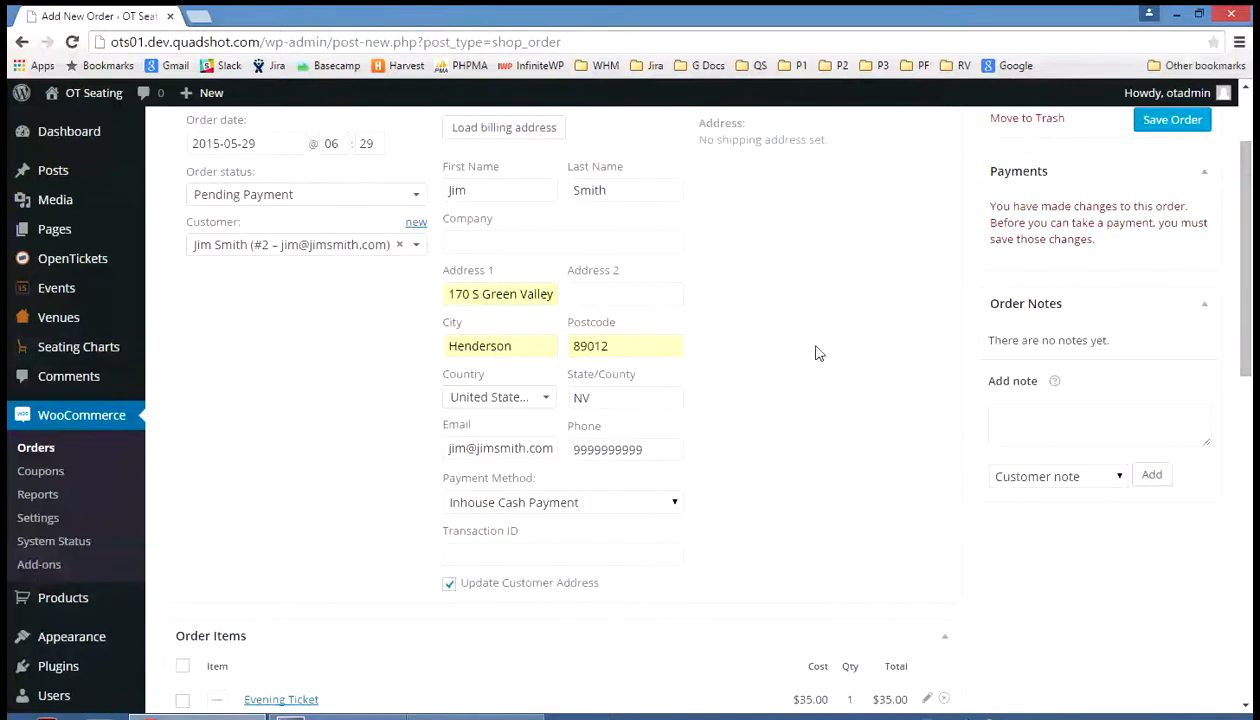
{"action": "scroll", "coordinate": [818, 352], "scroll_direction": "up", "scroll_amount": 3}
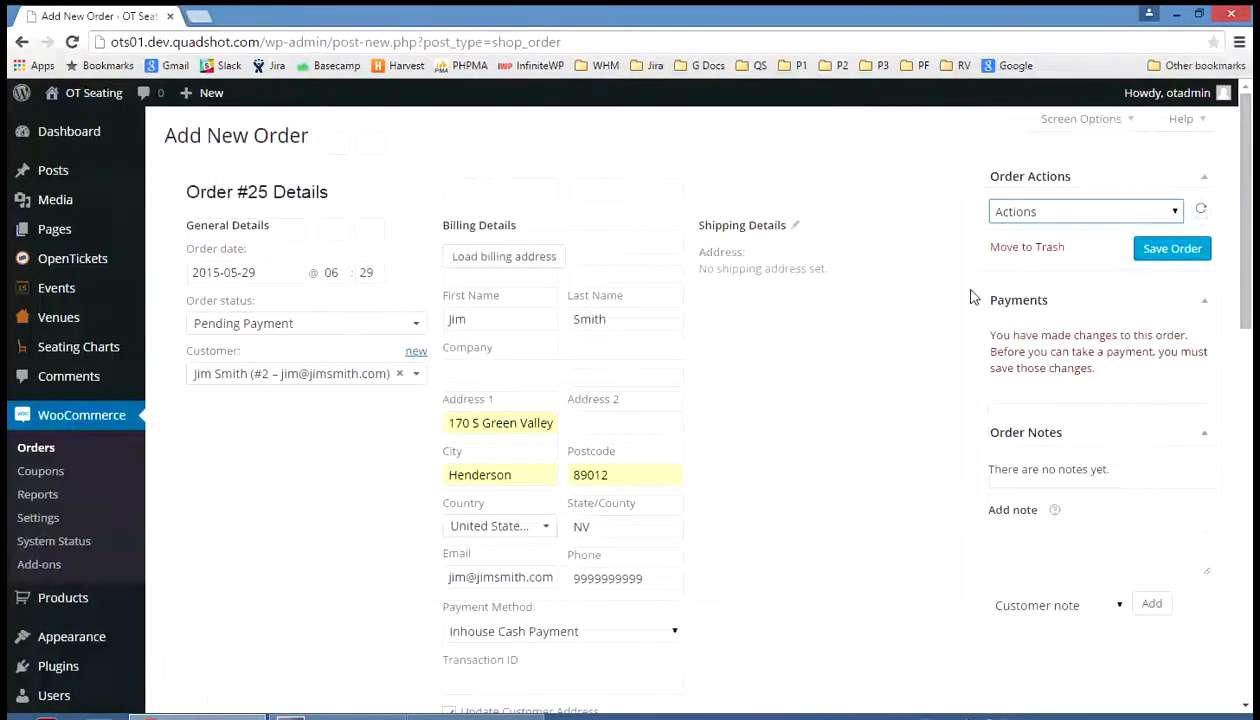
{"action": "left_click", "coordinate": [1181, 250]}
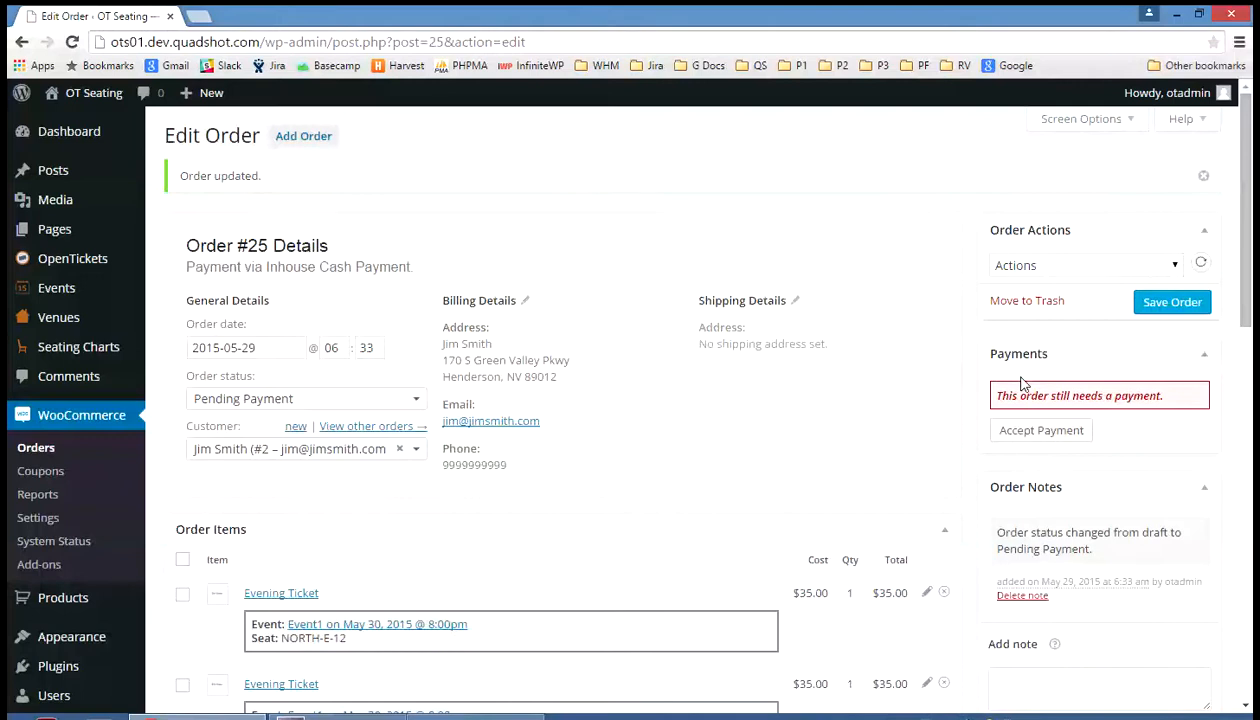
Accept the $70.00 payment for order #25 via Inhouse Cash Payment
{"action": "left_click", "coordinate": [1030, 436]}
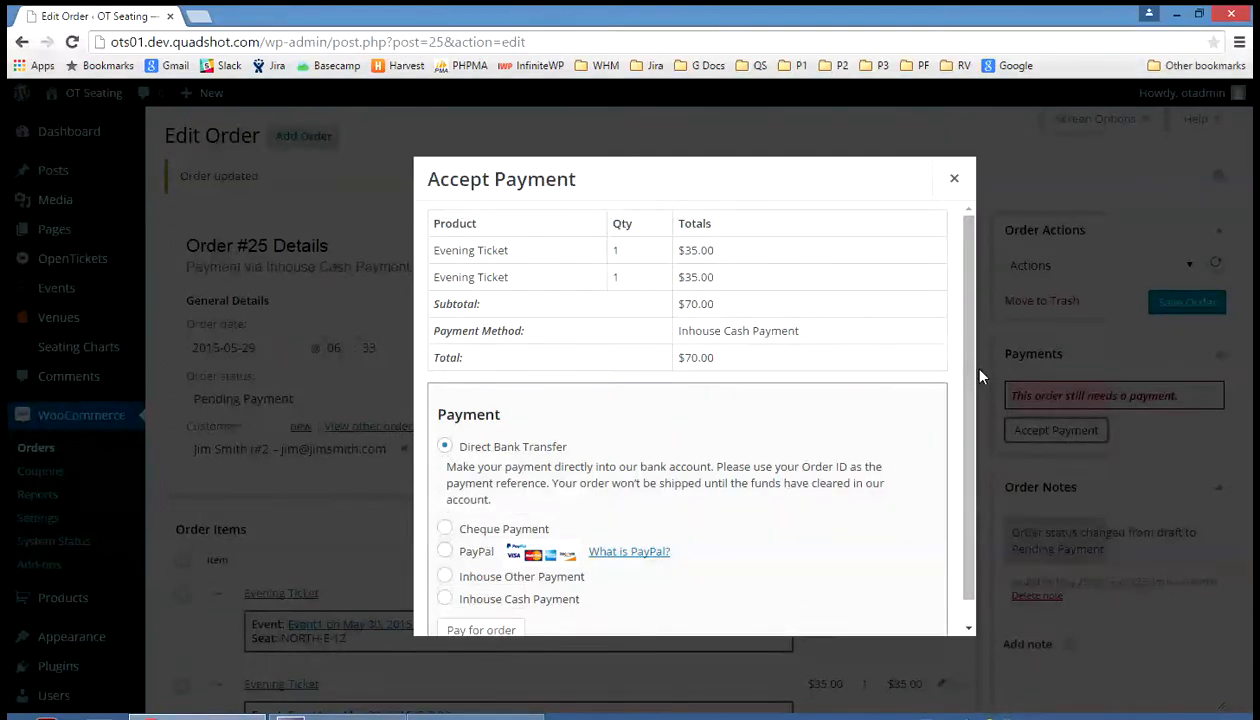
{"action": "left_click_drag", "start_coordinate": [971, 373], "coordinate": [958, 462]}
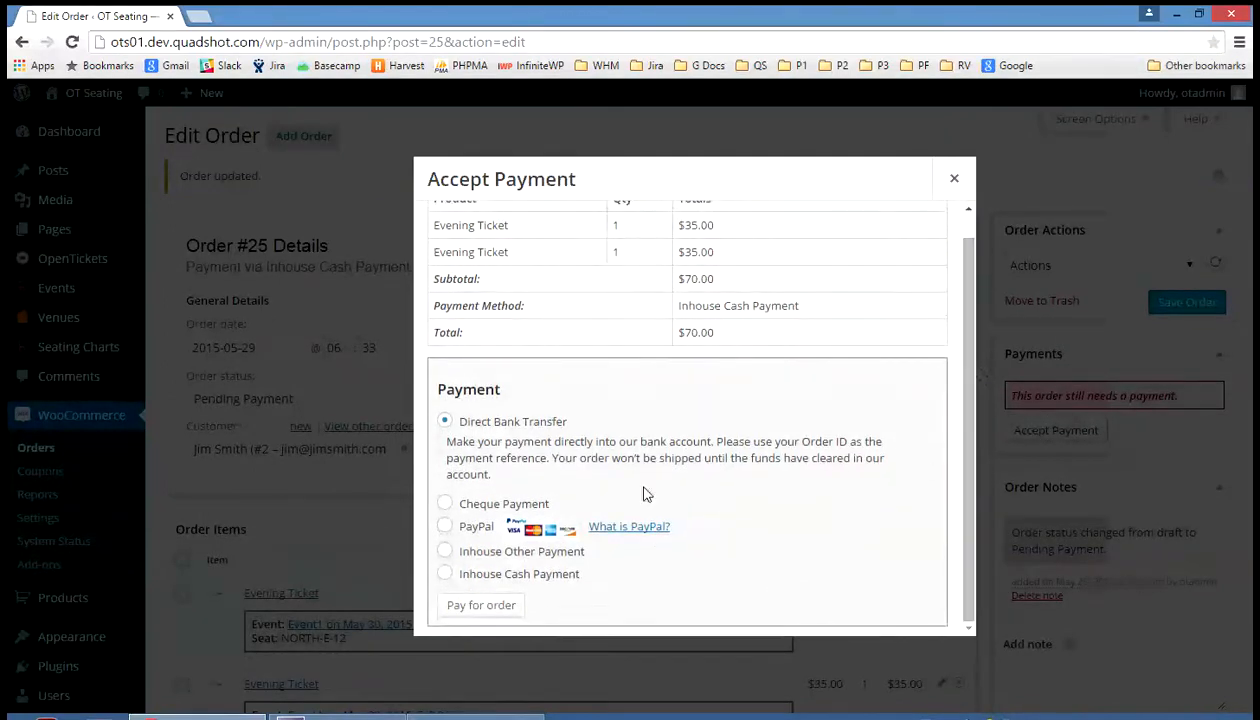
{"action": "left_click", "coordinate": [444, 573]}
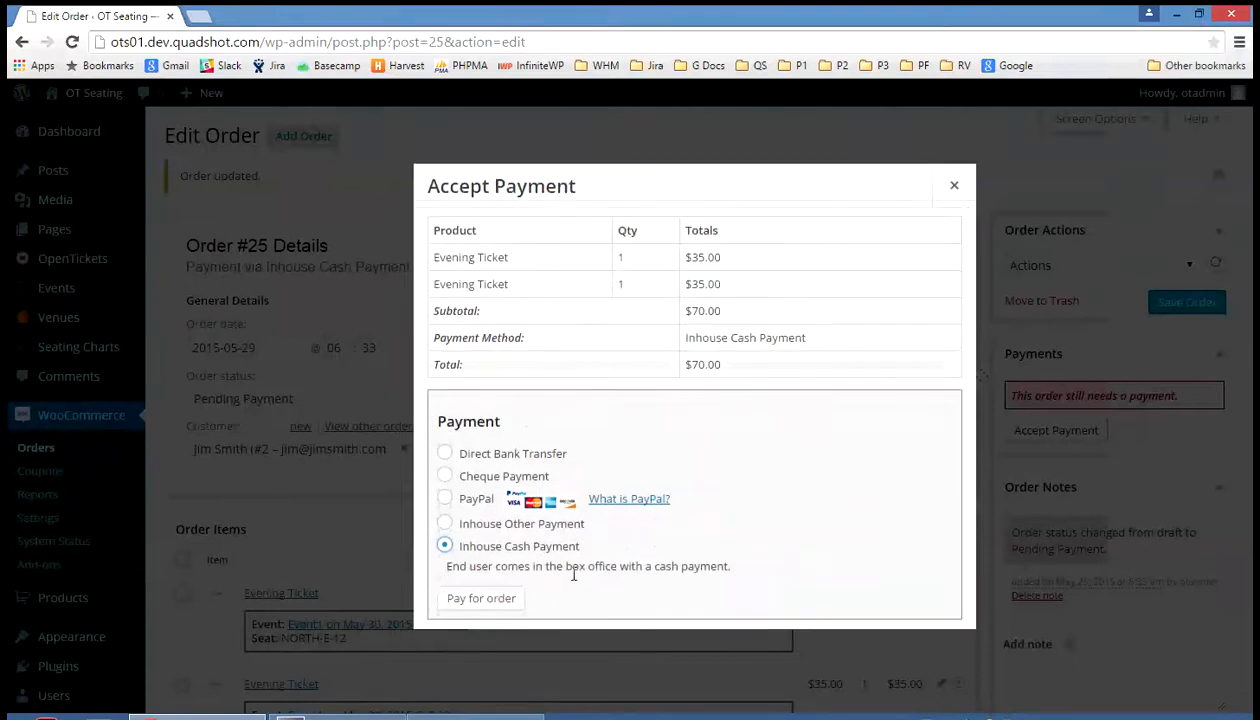
{"action": "left_click", "coordinate": [467, 600]}
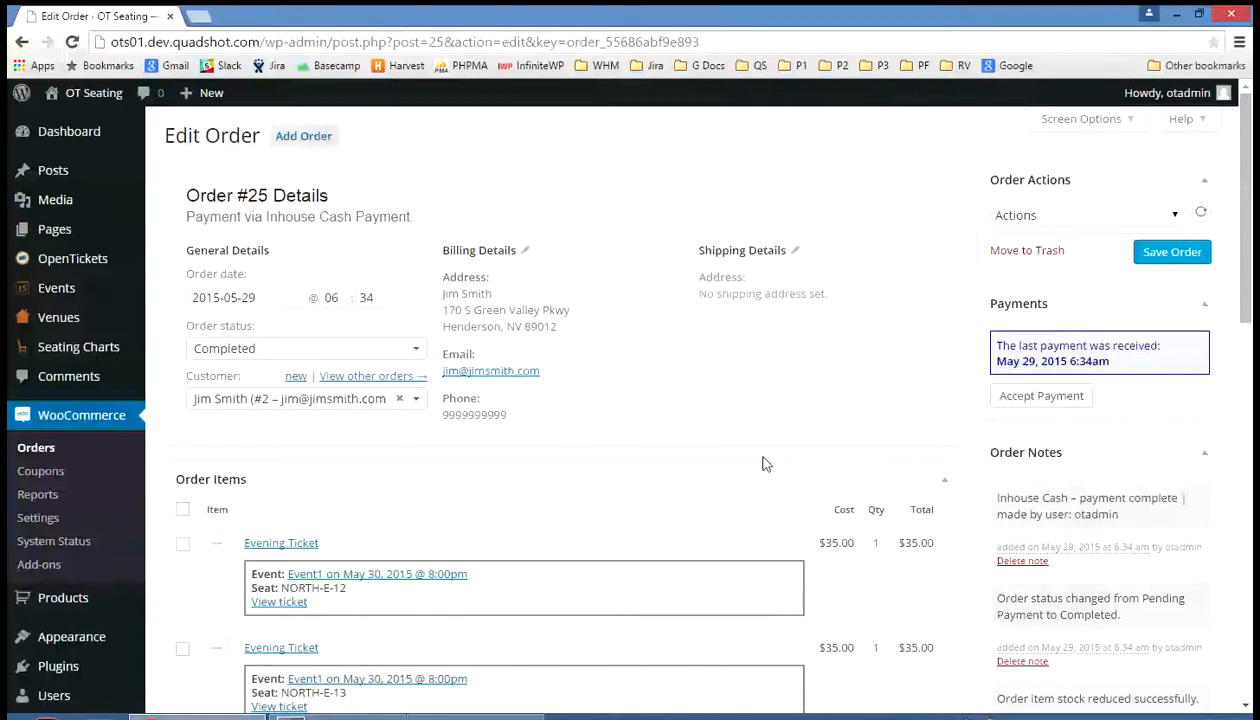
{"action": "scroll", "coordinate": [762, 462], "scroll_direction": "down", "scroll_amount": 5}
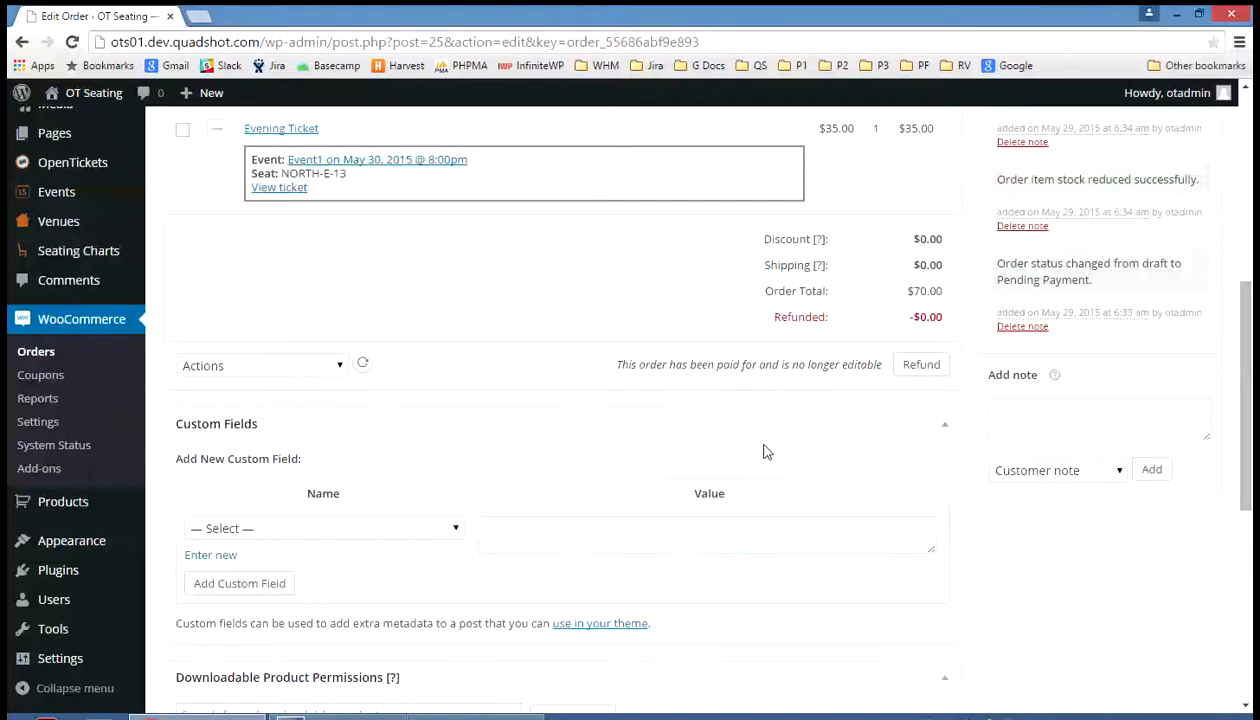
{"action": "scroll", "coordinate": [763, 452], "scroll_direction": "down", "scroll_amount": 1}
{"action": "scroll", "coordinate": [763, 452], "scroll_direction": "down", "scroll_amount": 3}
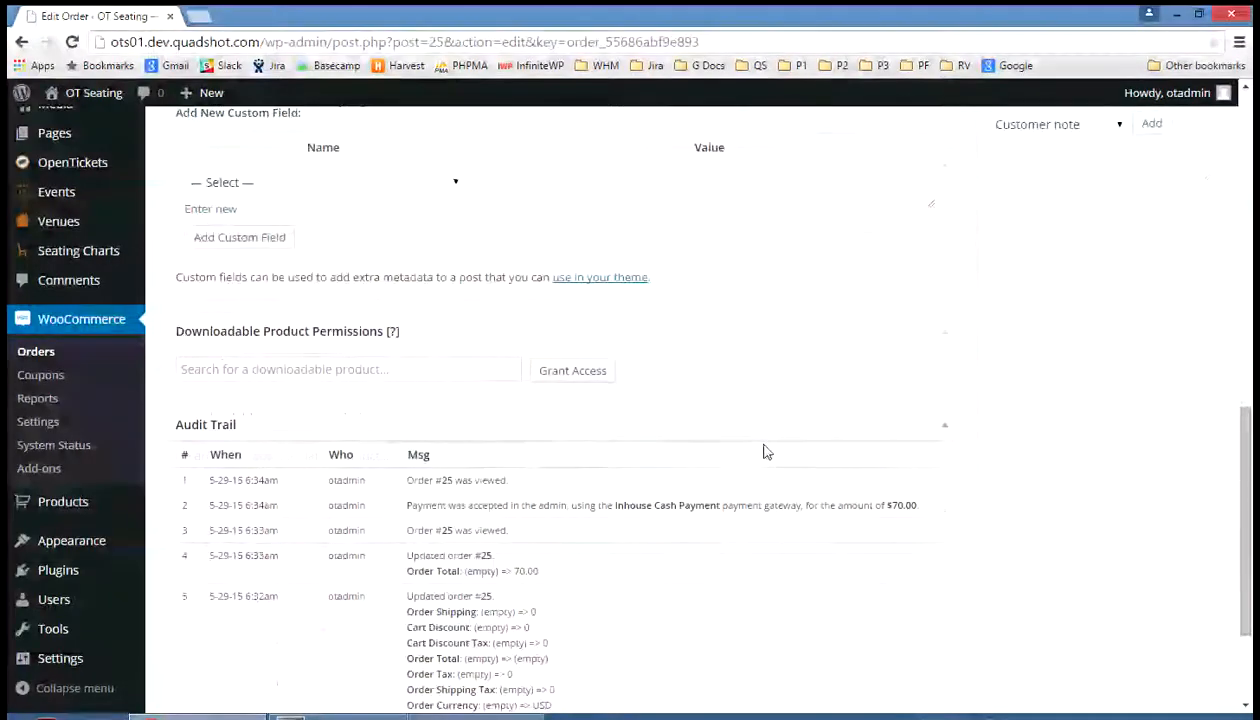
{"action": "scroll", "coordinate": [763, 452], "scroll_direction": "down", "scroll_amount": 2}
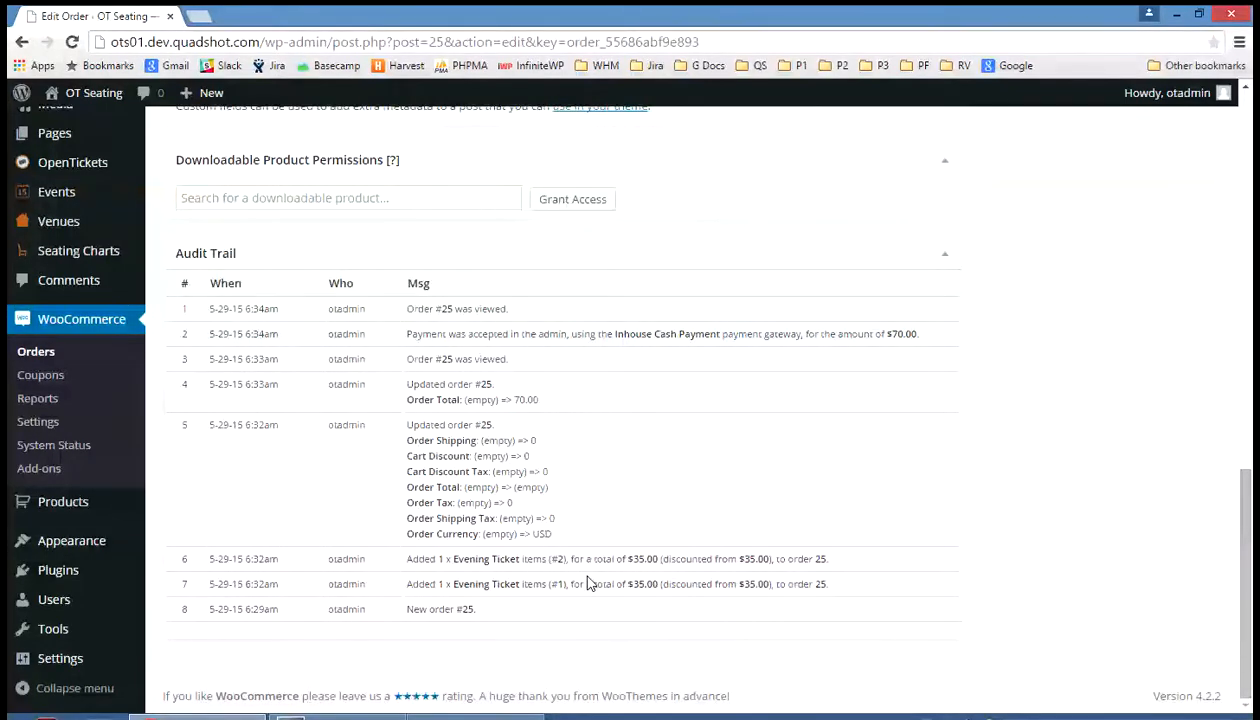
{"action": "scroll", "coordinate": [590, 583], "scroll_direction": "up", "scroll_amount": 4}
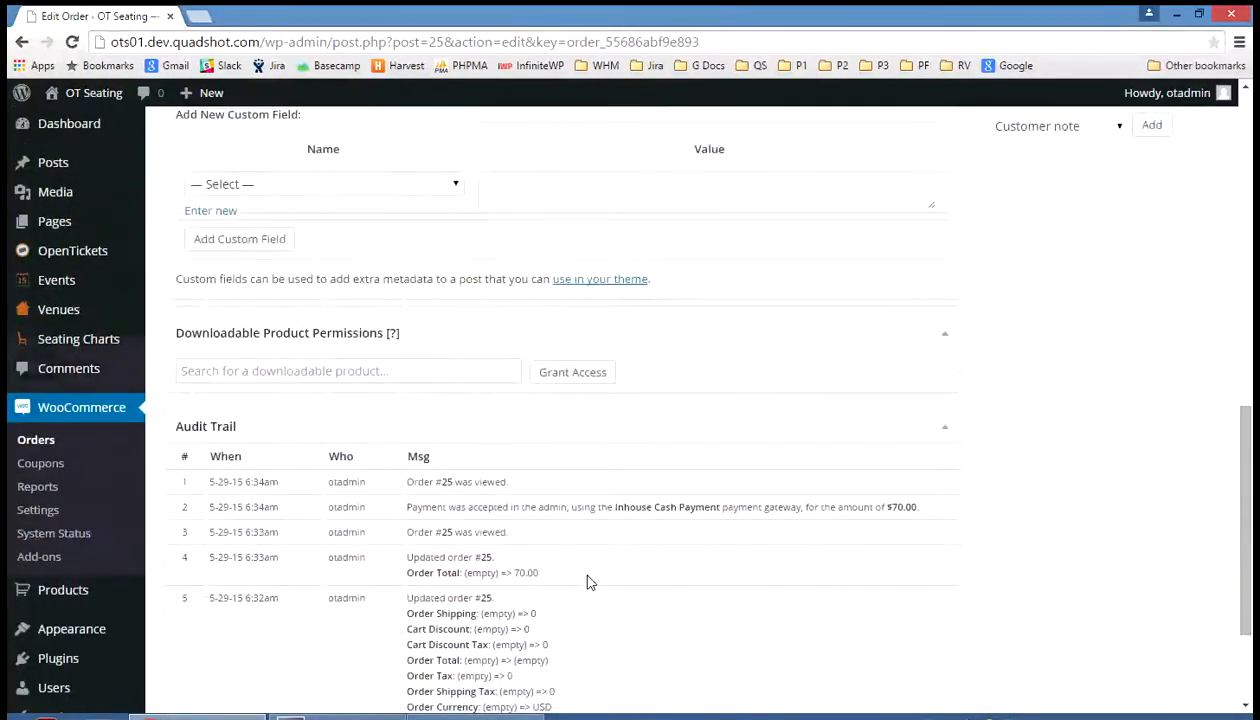
{"action": "scroll", "coordinate": [590, 583], "scroll_direction": "up", "scroll_amount": 5}
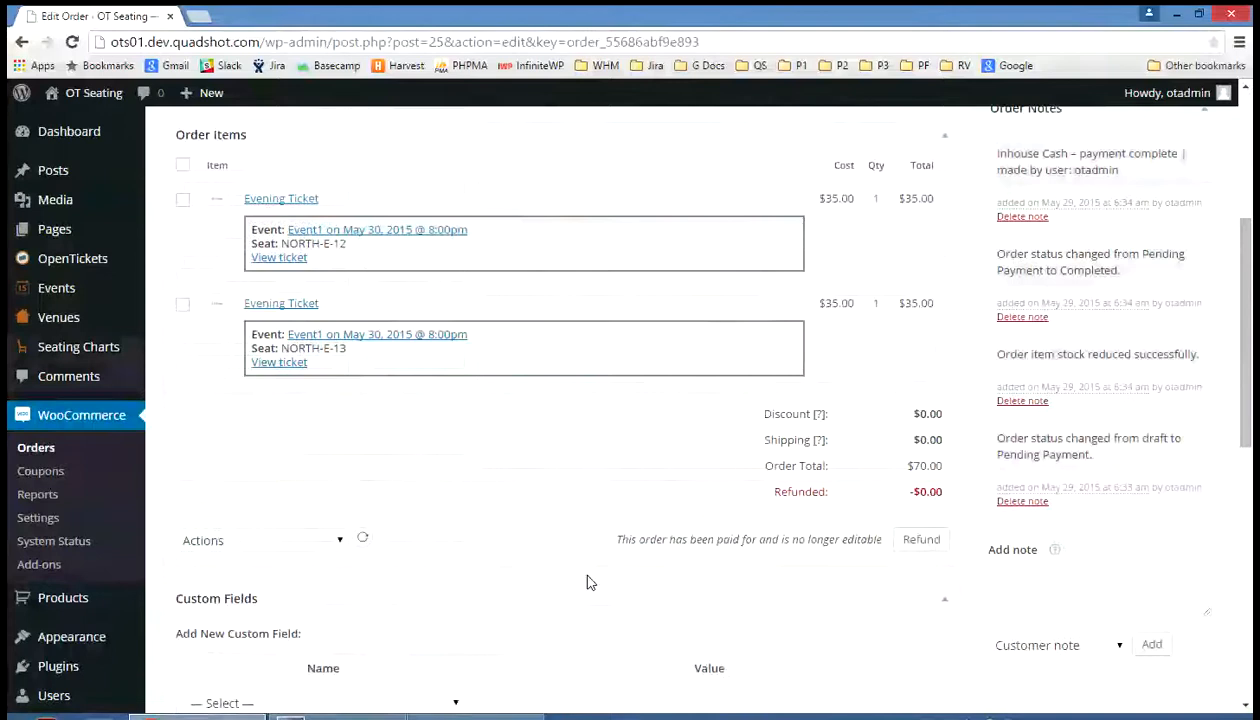
{"action": "scroll", "coordinate": [590, 583], "scroll_direction": "up", "scroll_amount": 3}
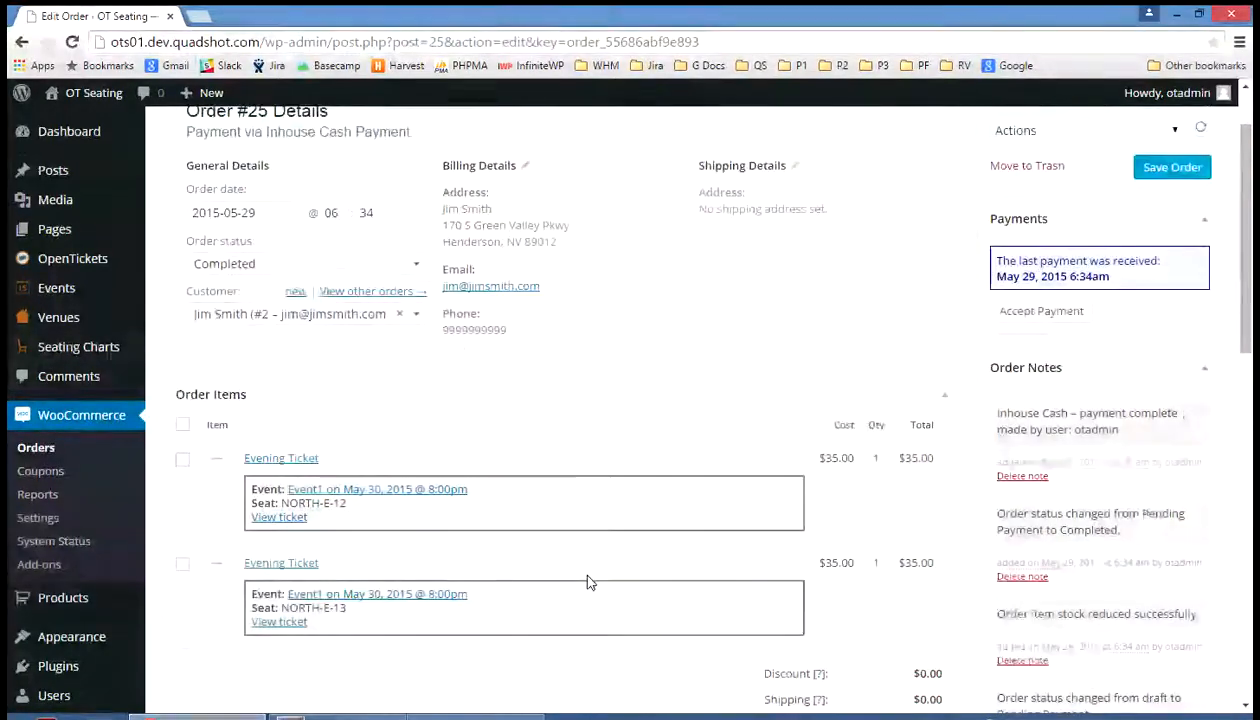